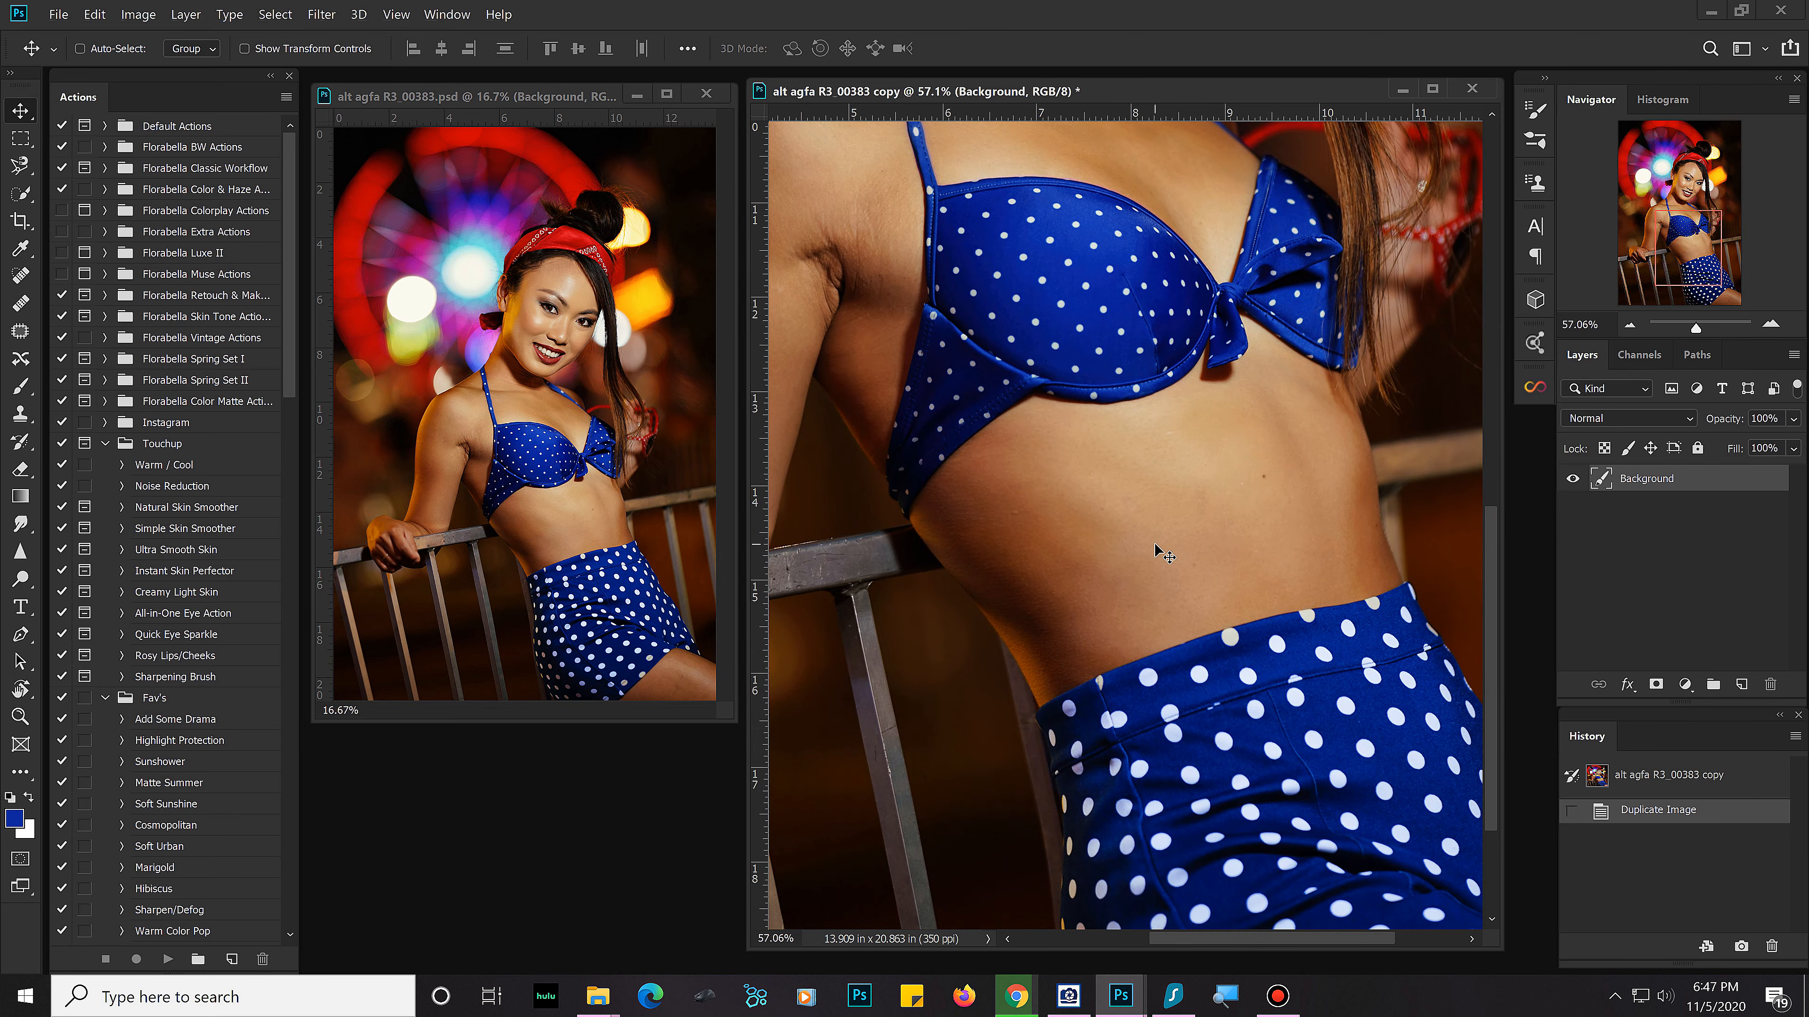
Step: Select the subject with Select Subject and paste a copy of her onto a new layer
scroll(1154, 544, "down", 8)
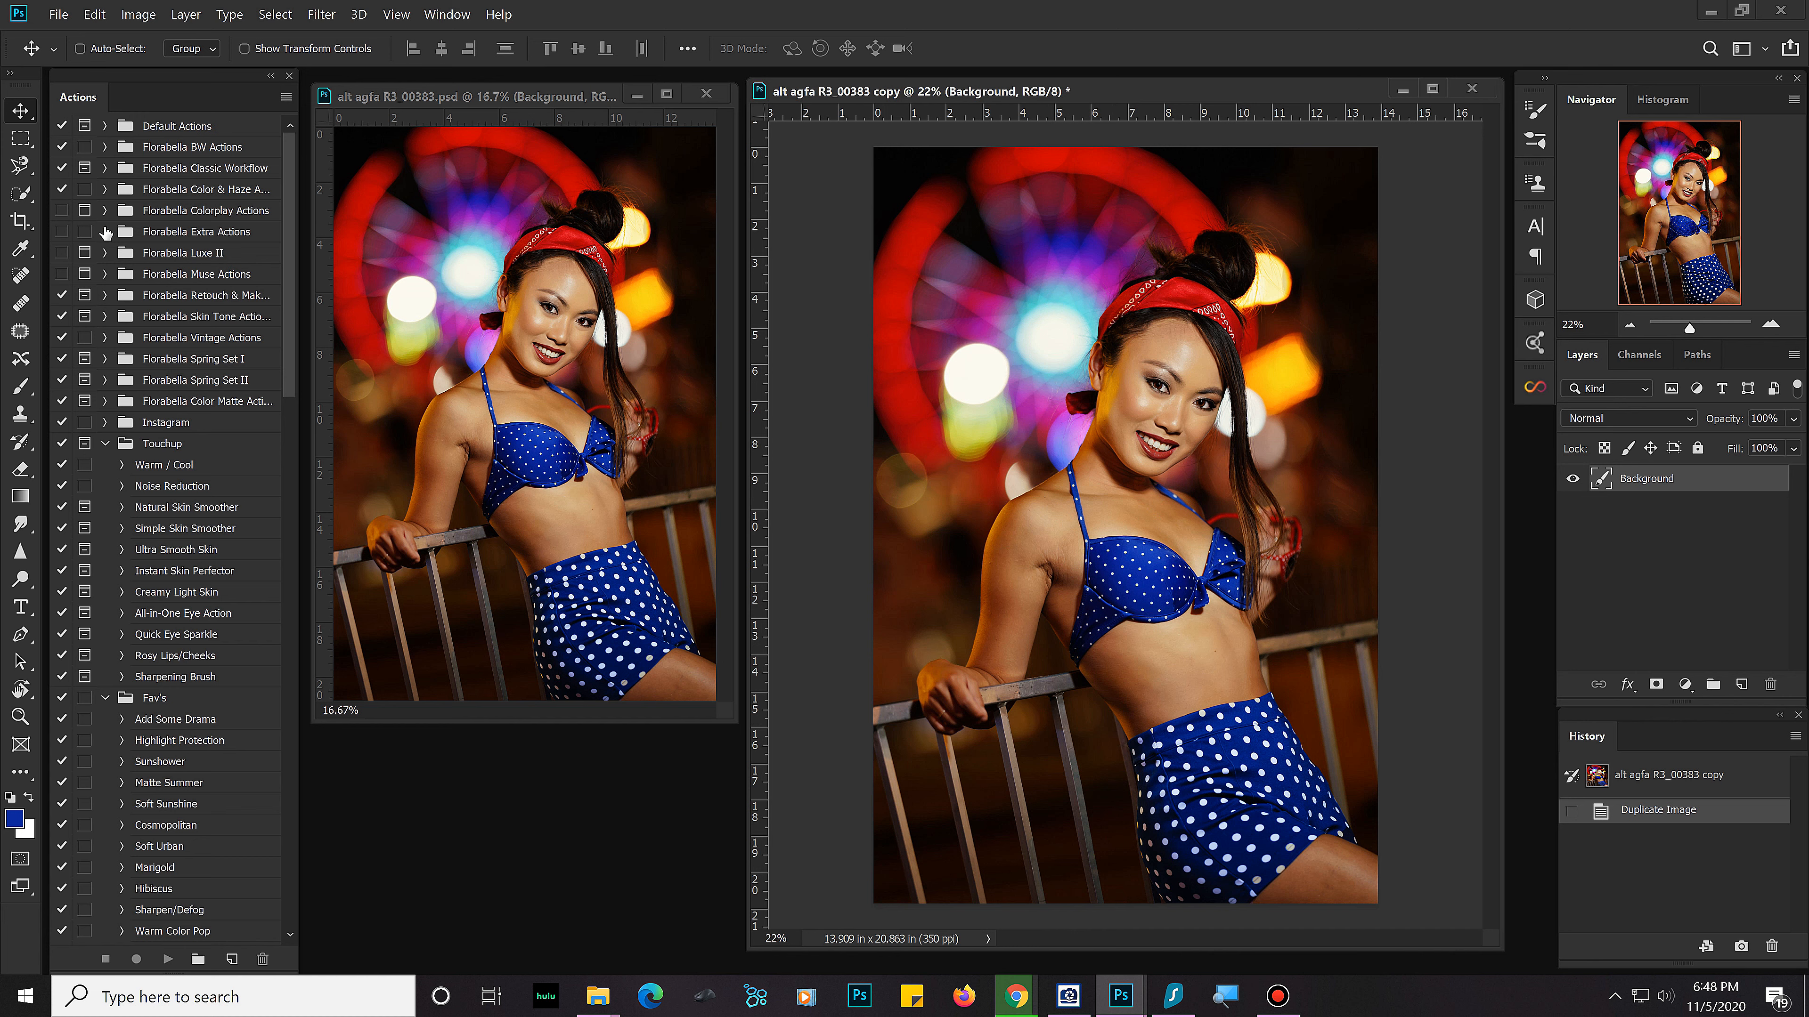
left_click(22, 194)
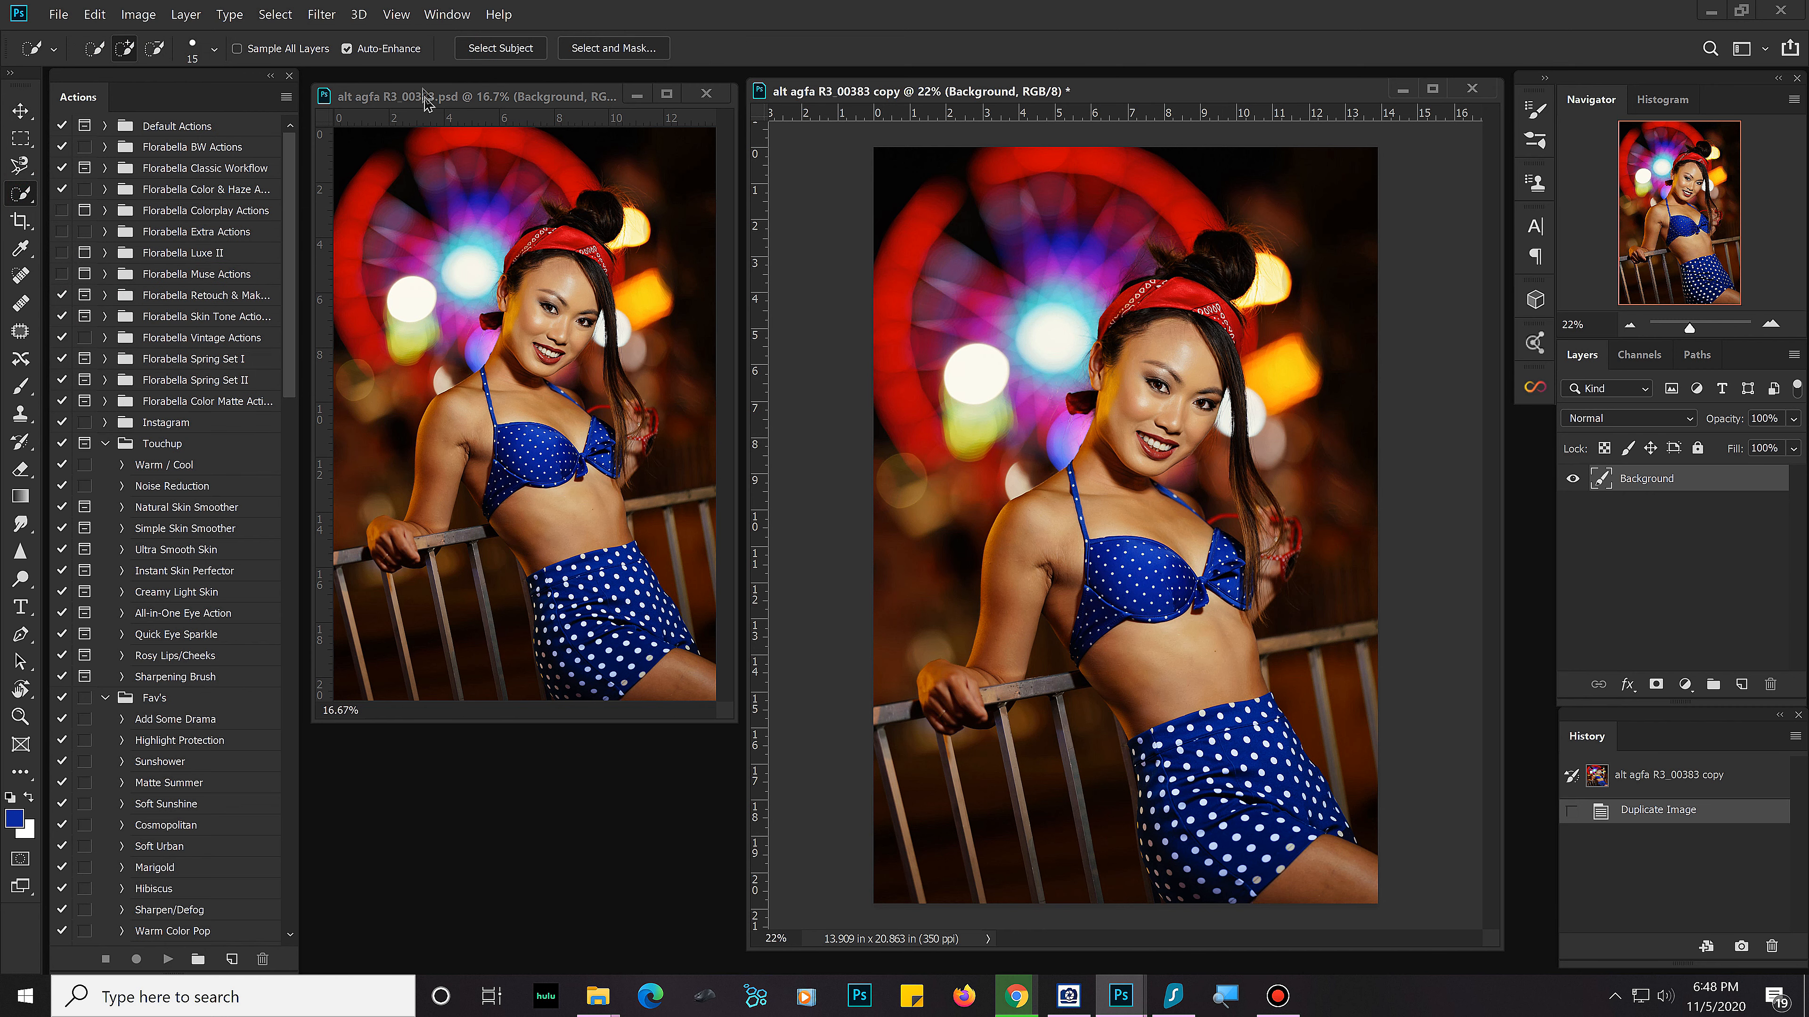
left_click(499, 48)
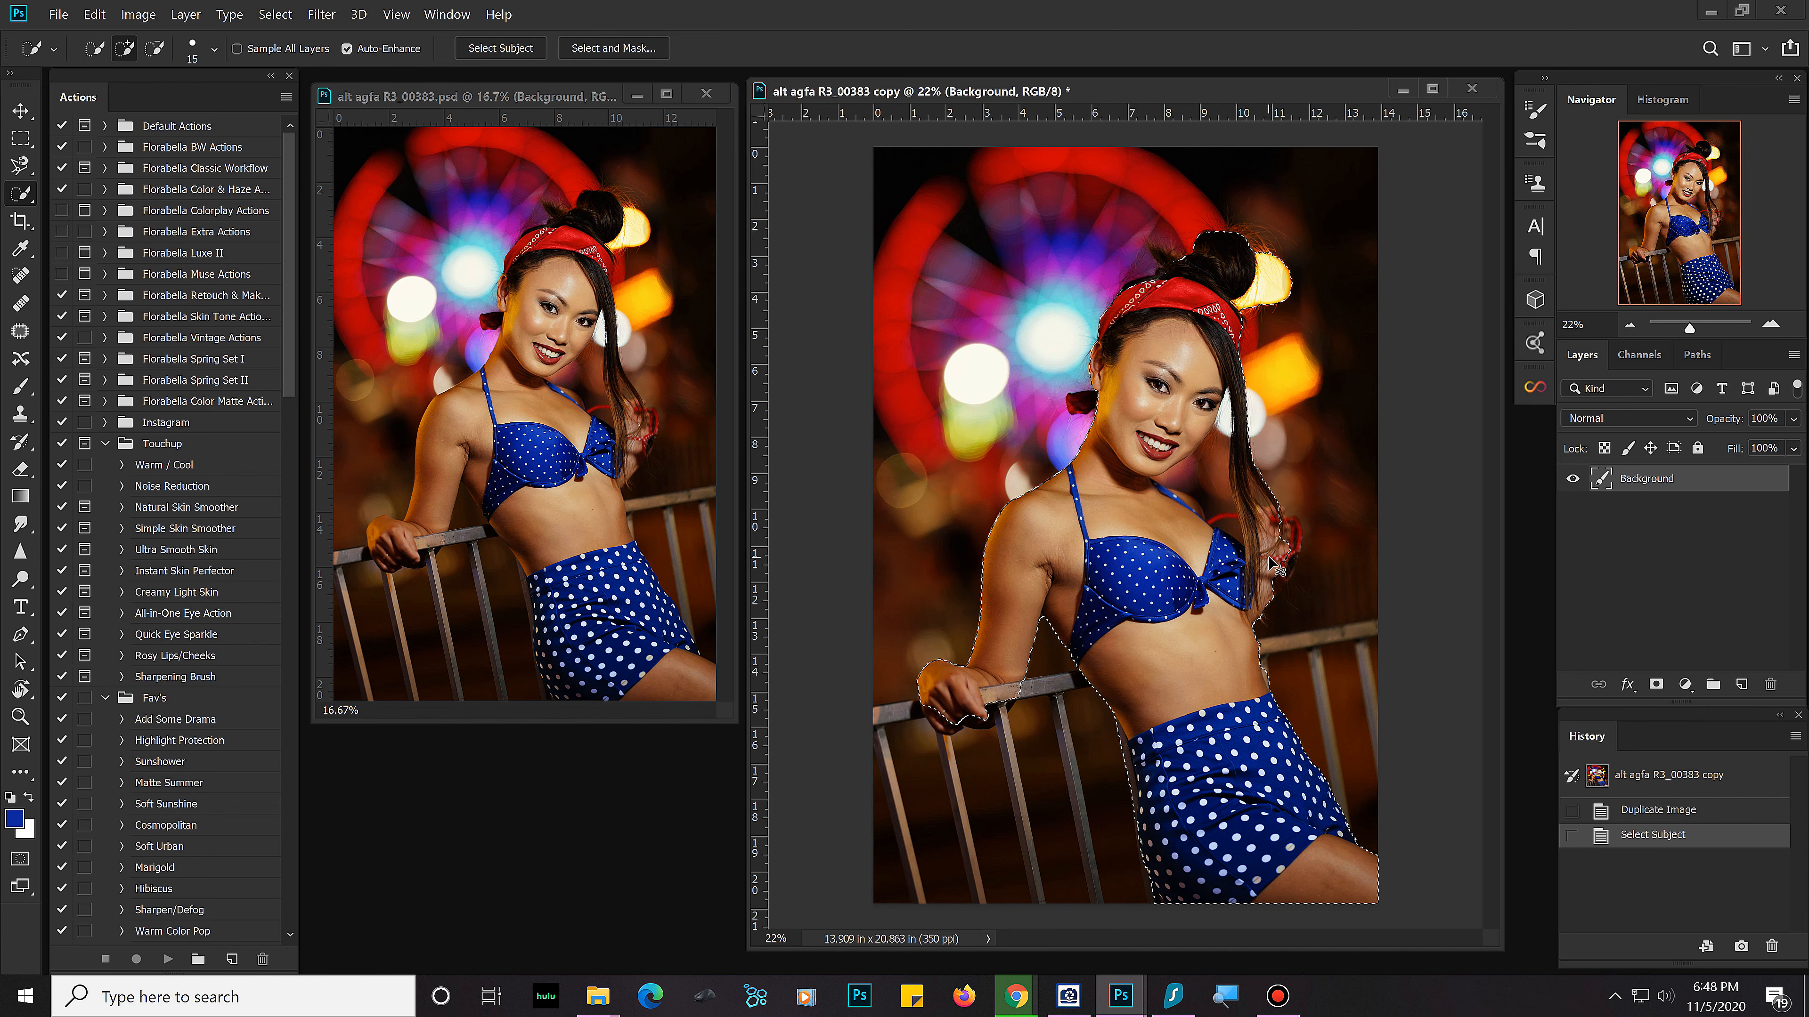
key("ctrl+v")
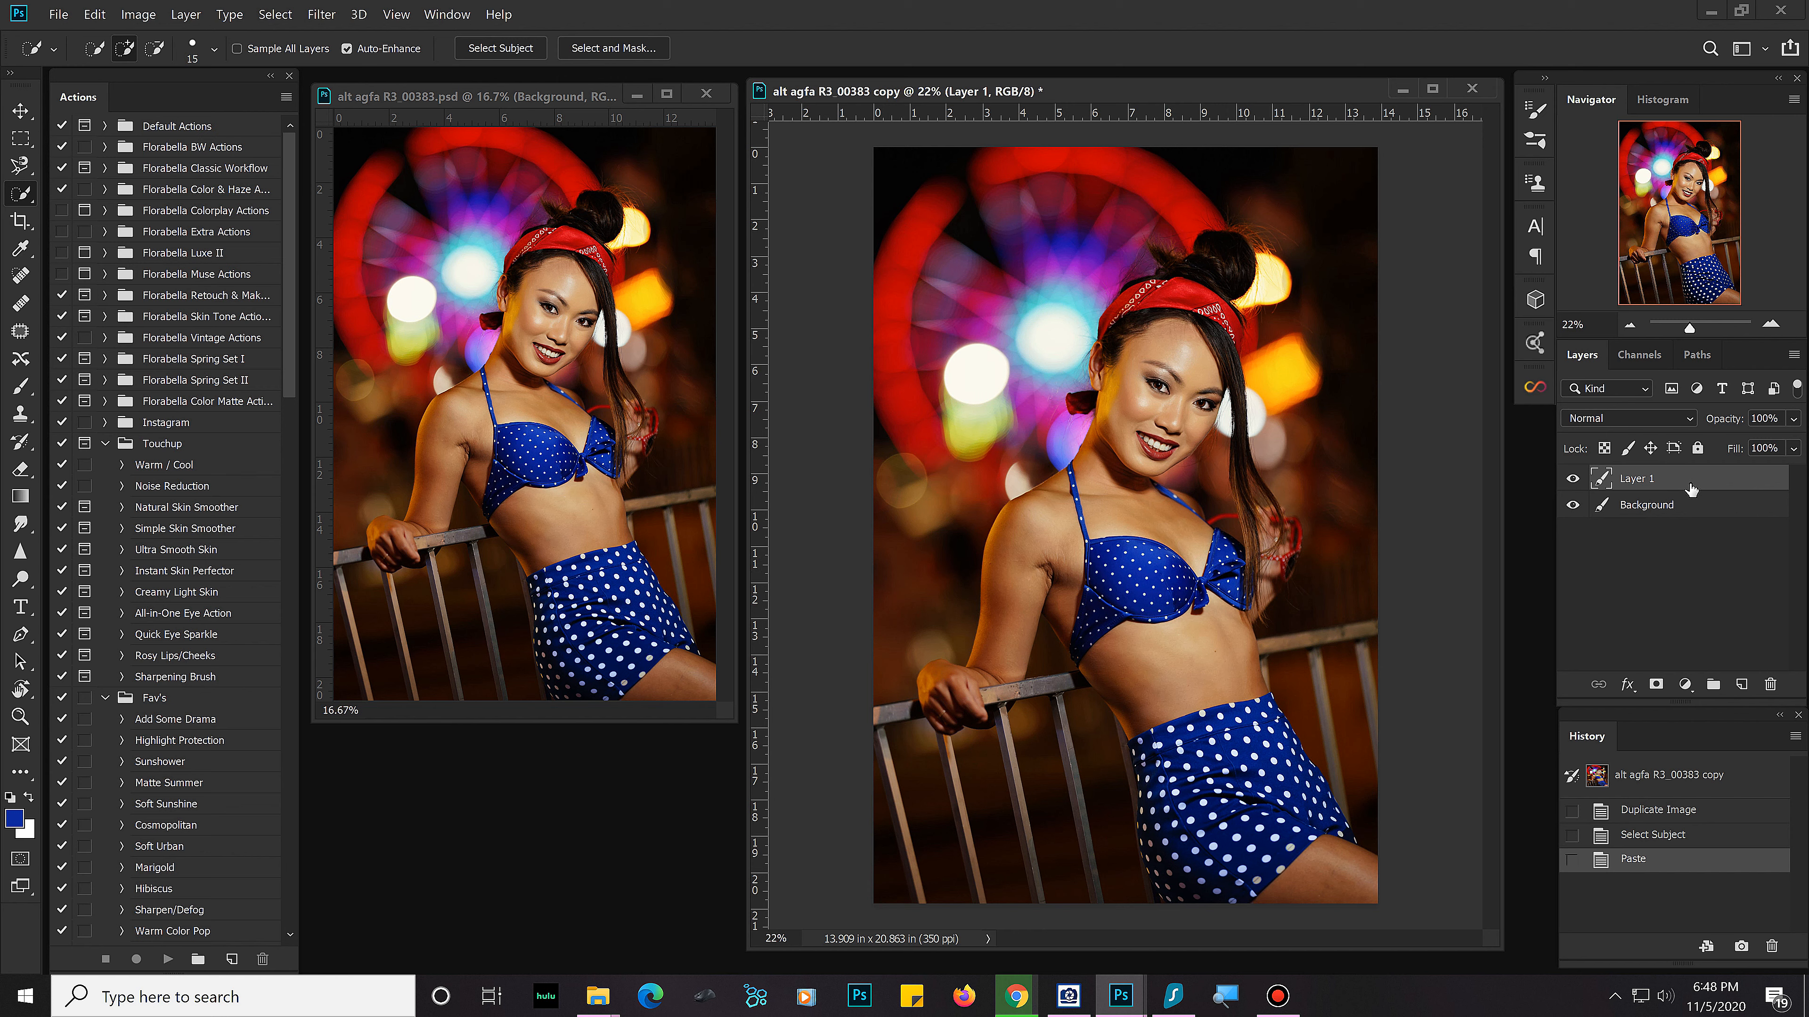
Step: Try moving the pasted subject up and to the left over the original, and revert to the Paste state
left_click(19, 110)
left_click_drag(1082, 480, 1021, 448)
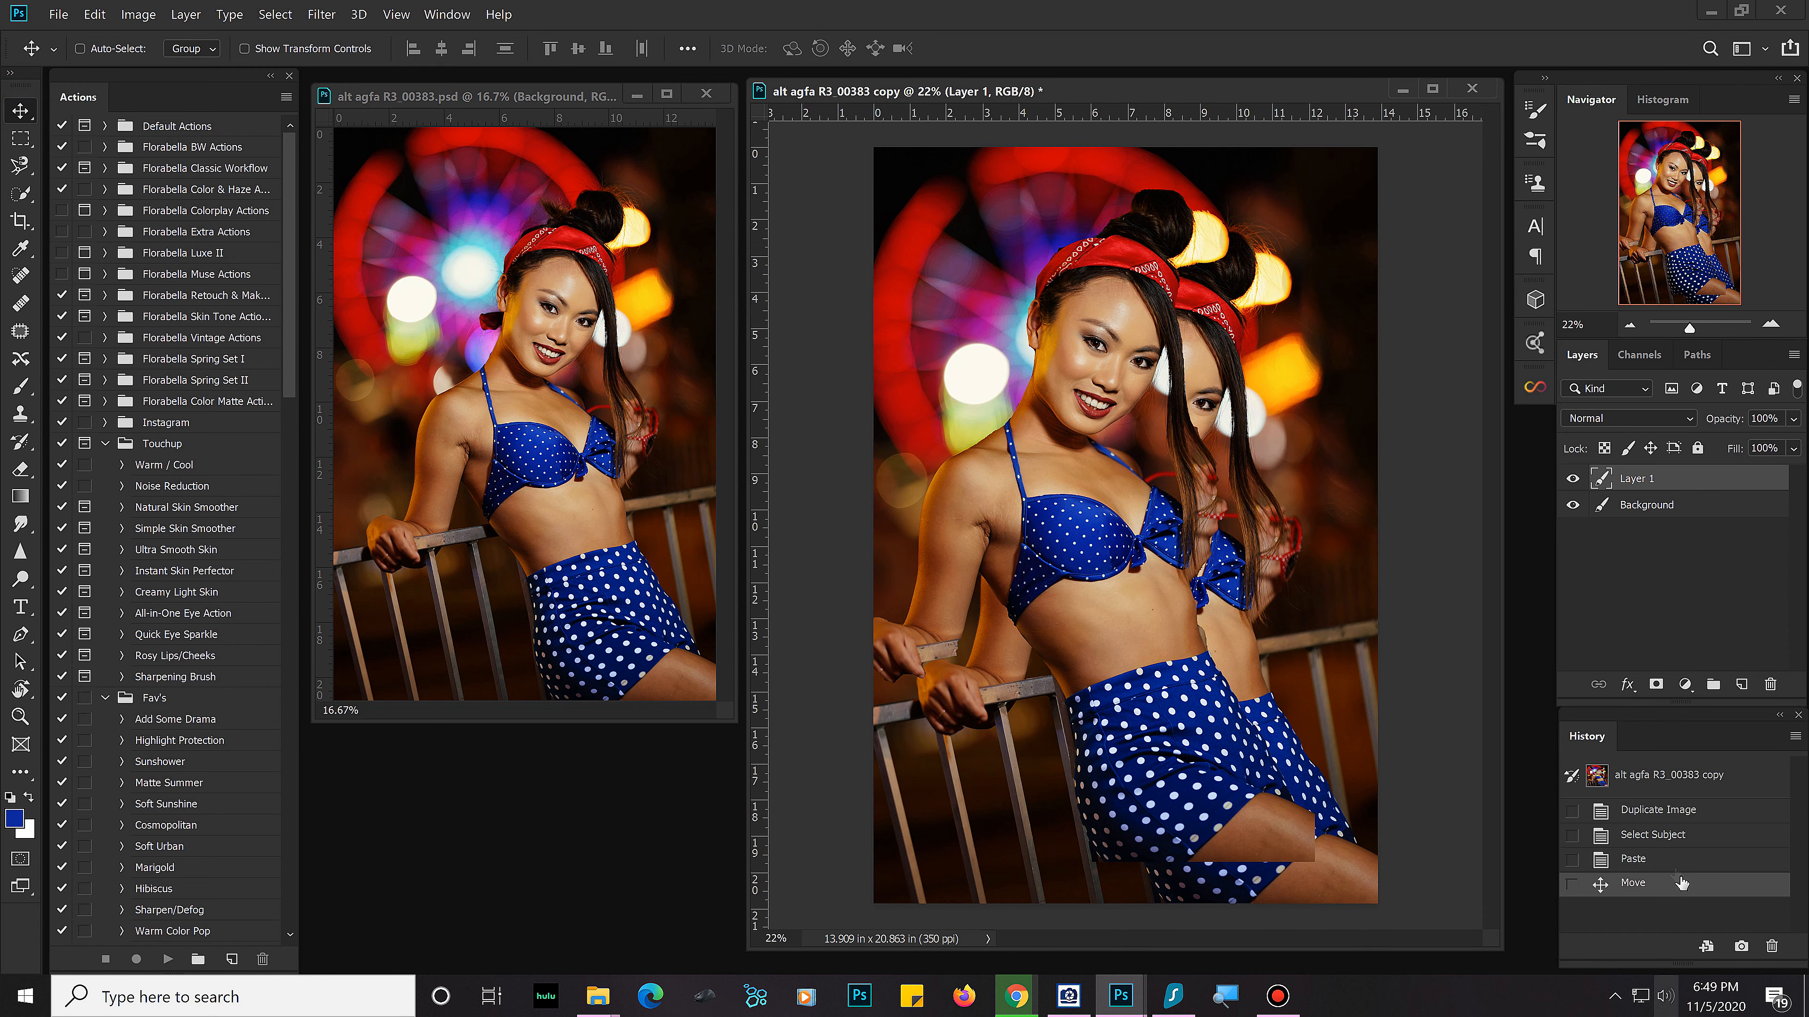
left_click(1667, 859)
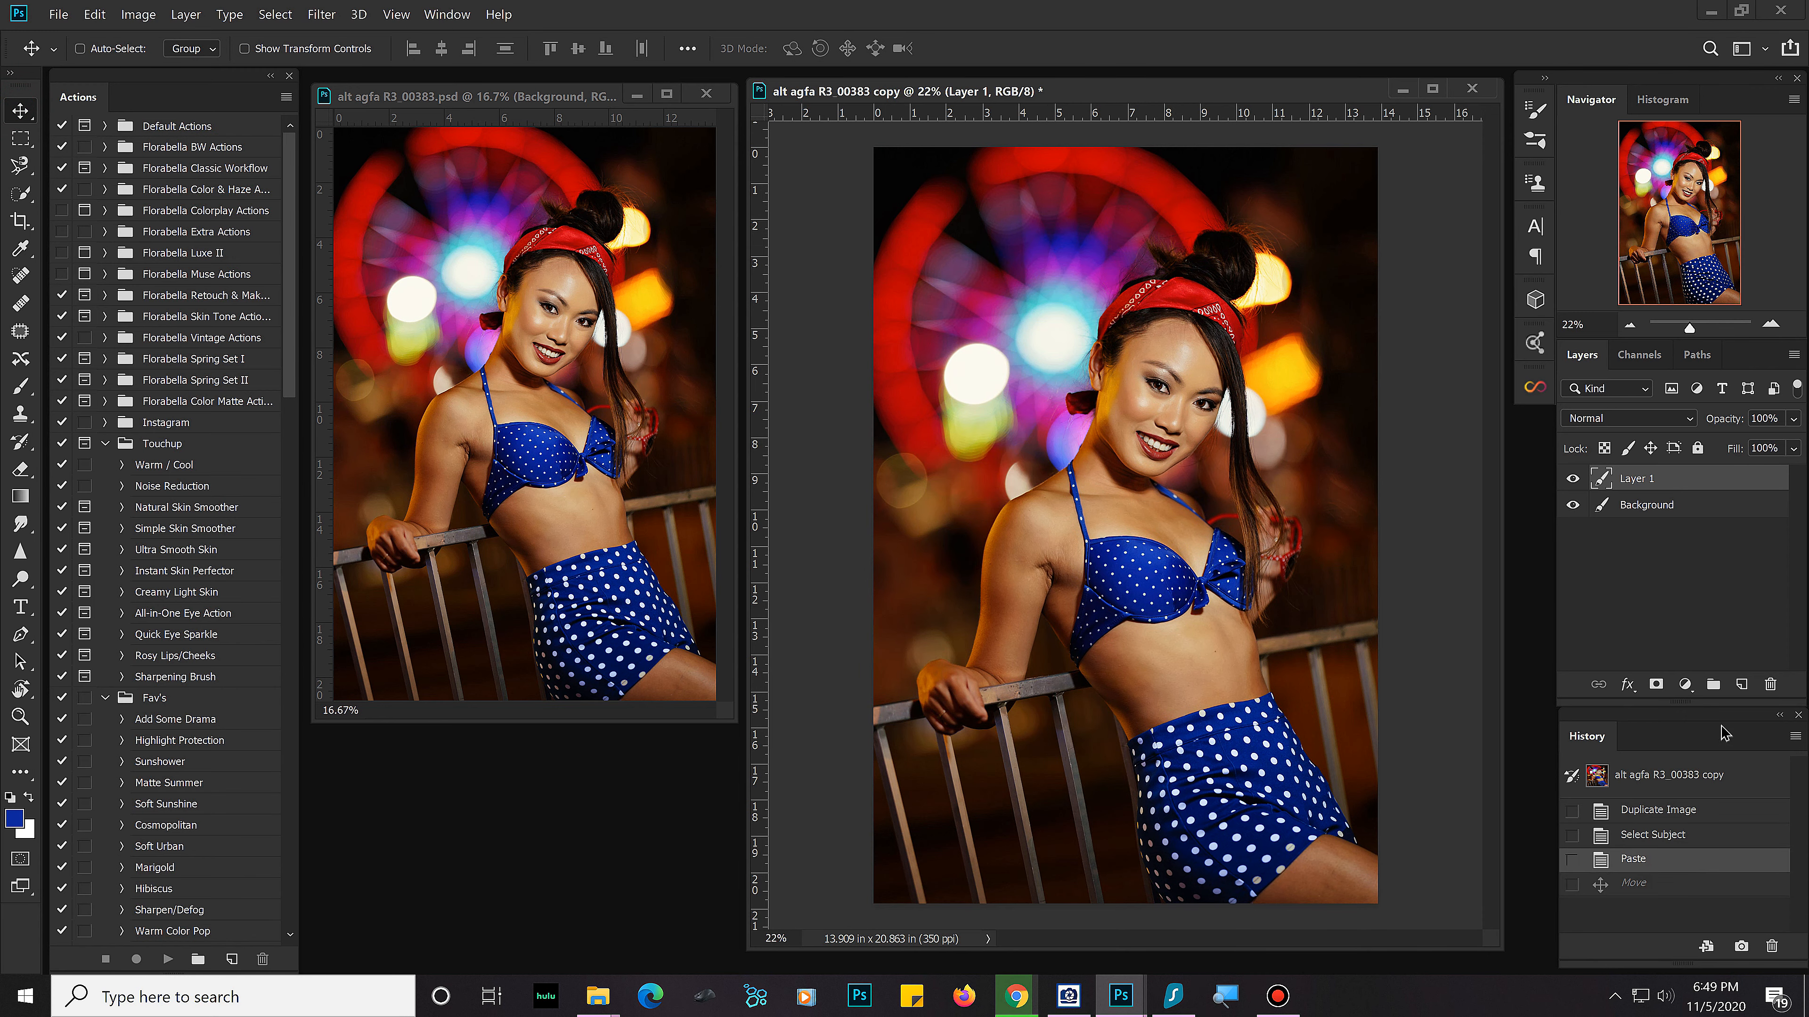
Step: Add a Hue/Saturation adjustment layer above Layer 1
left_click(1685, 686)
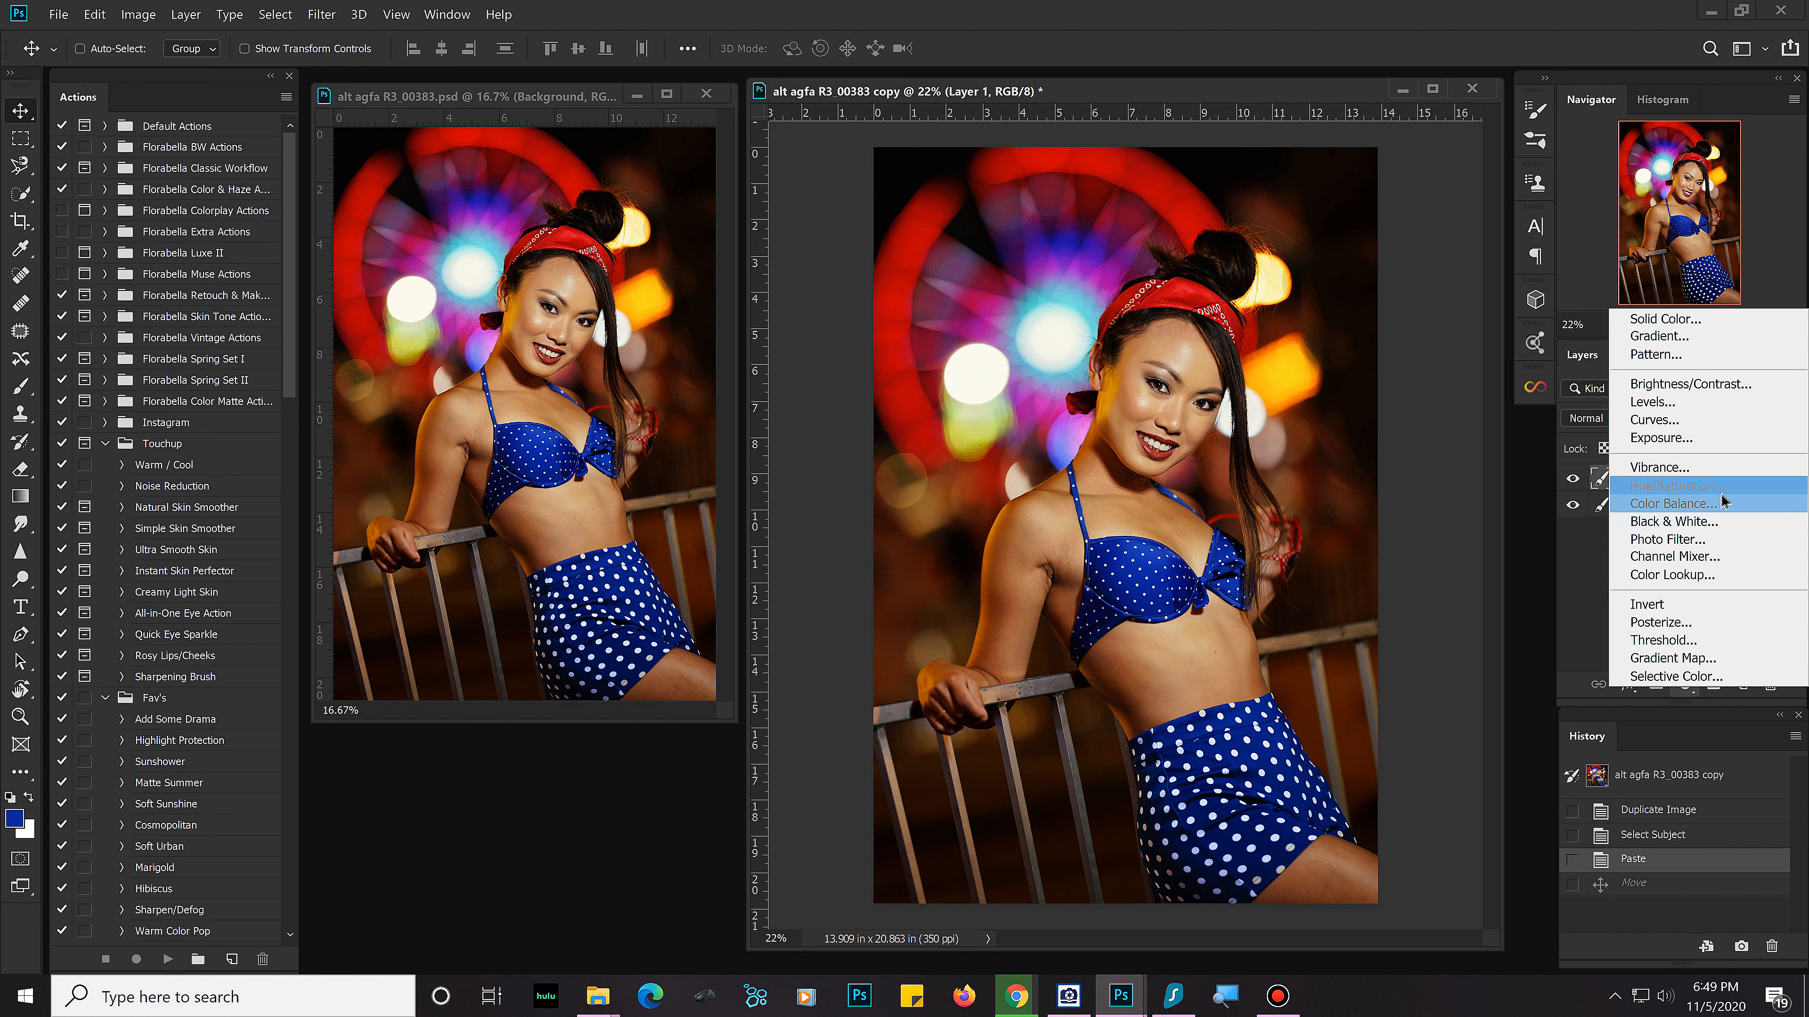
left_click(1533, 681)
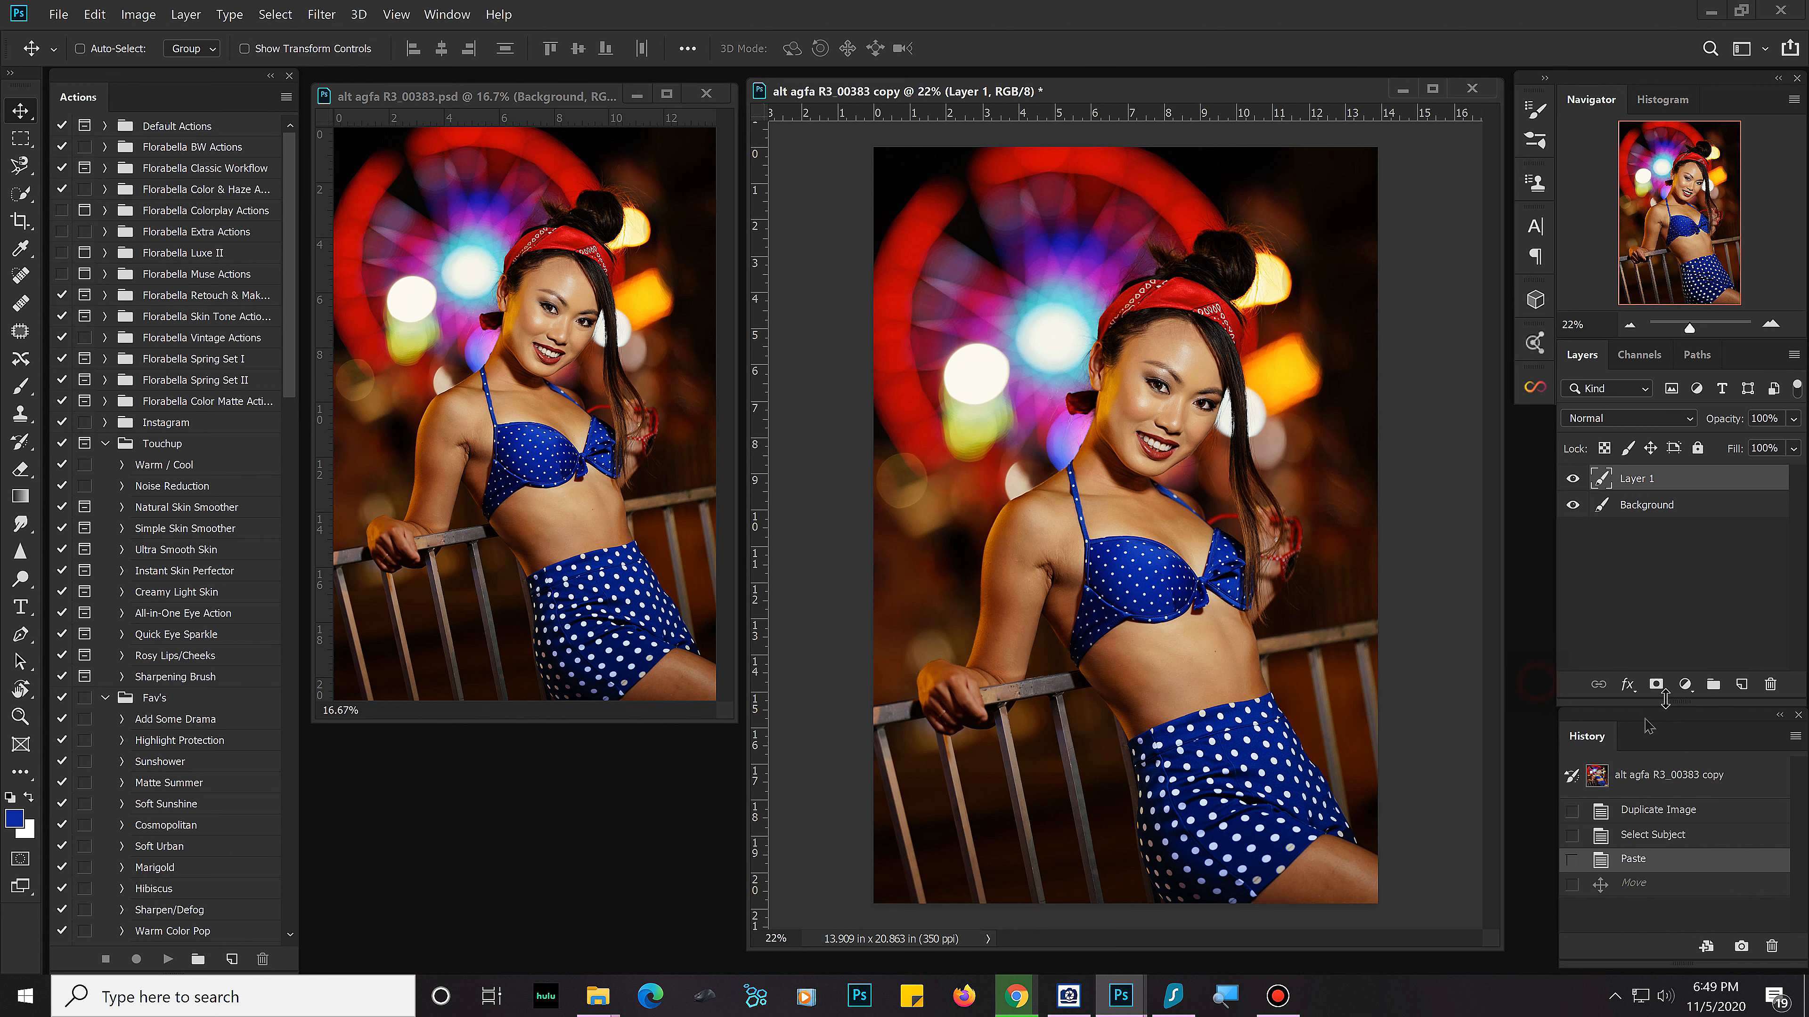
left_click(1684, 683)
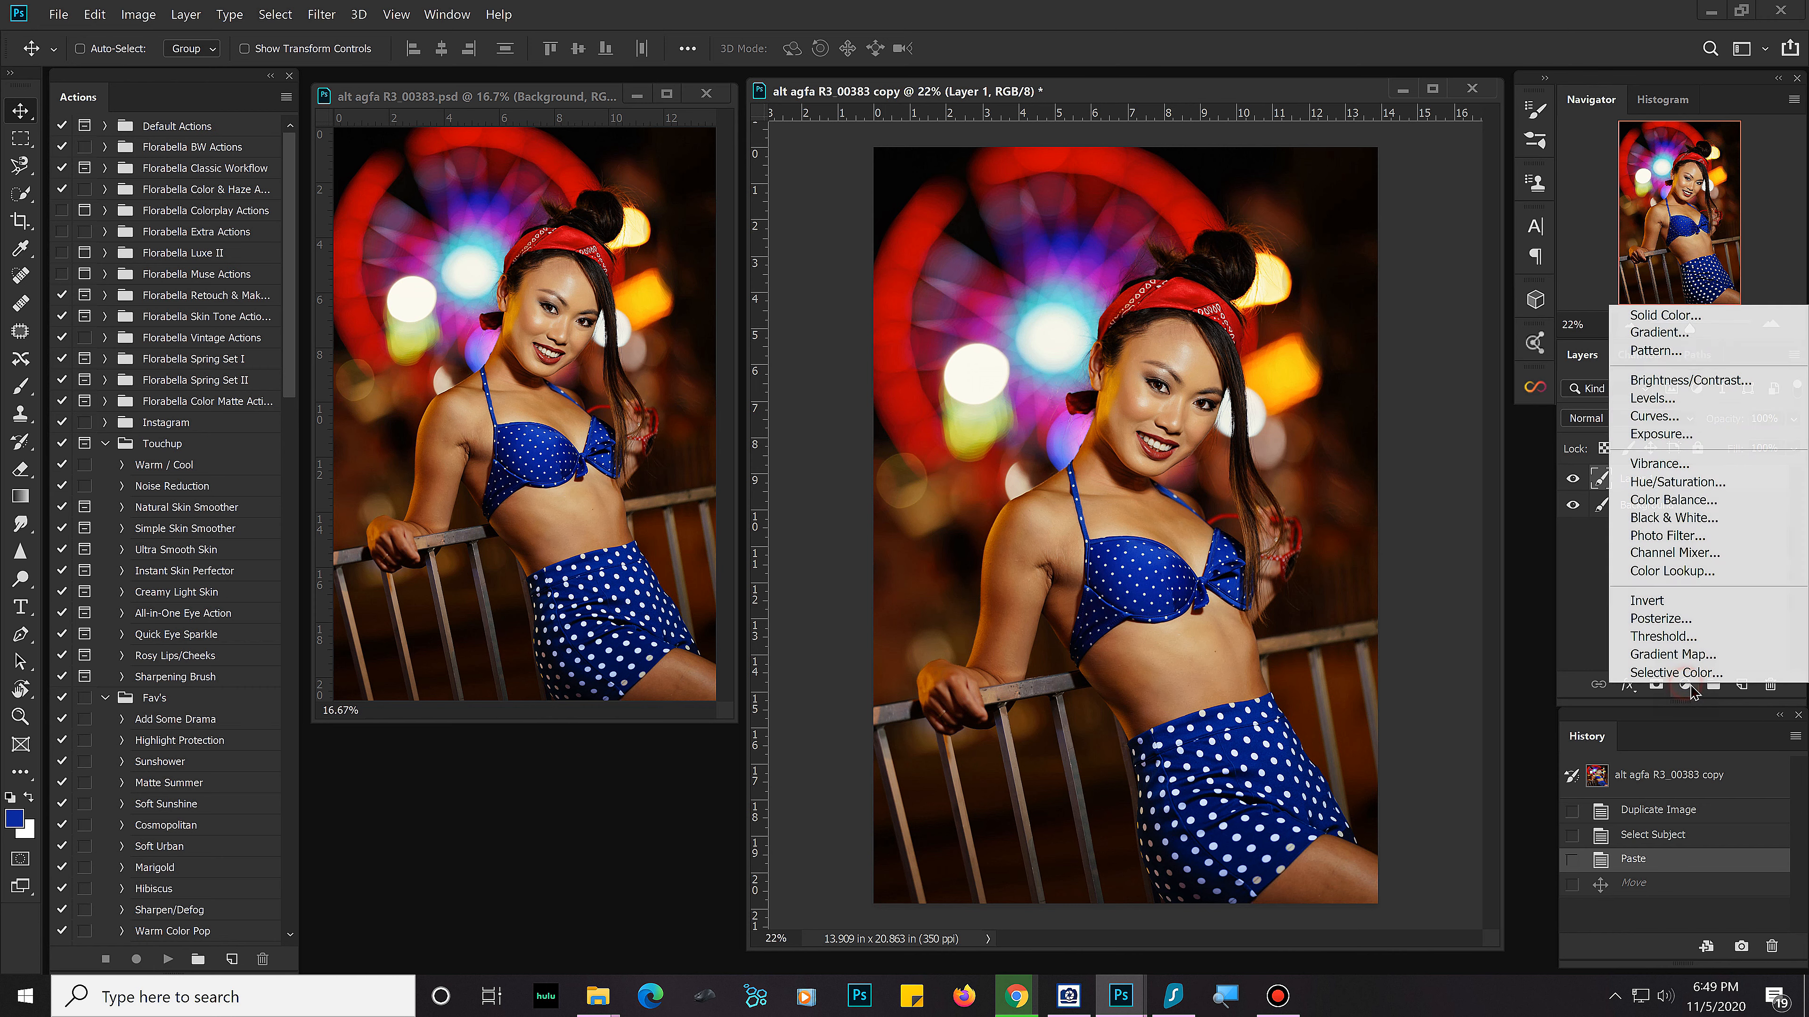
left_click(1724, 487)
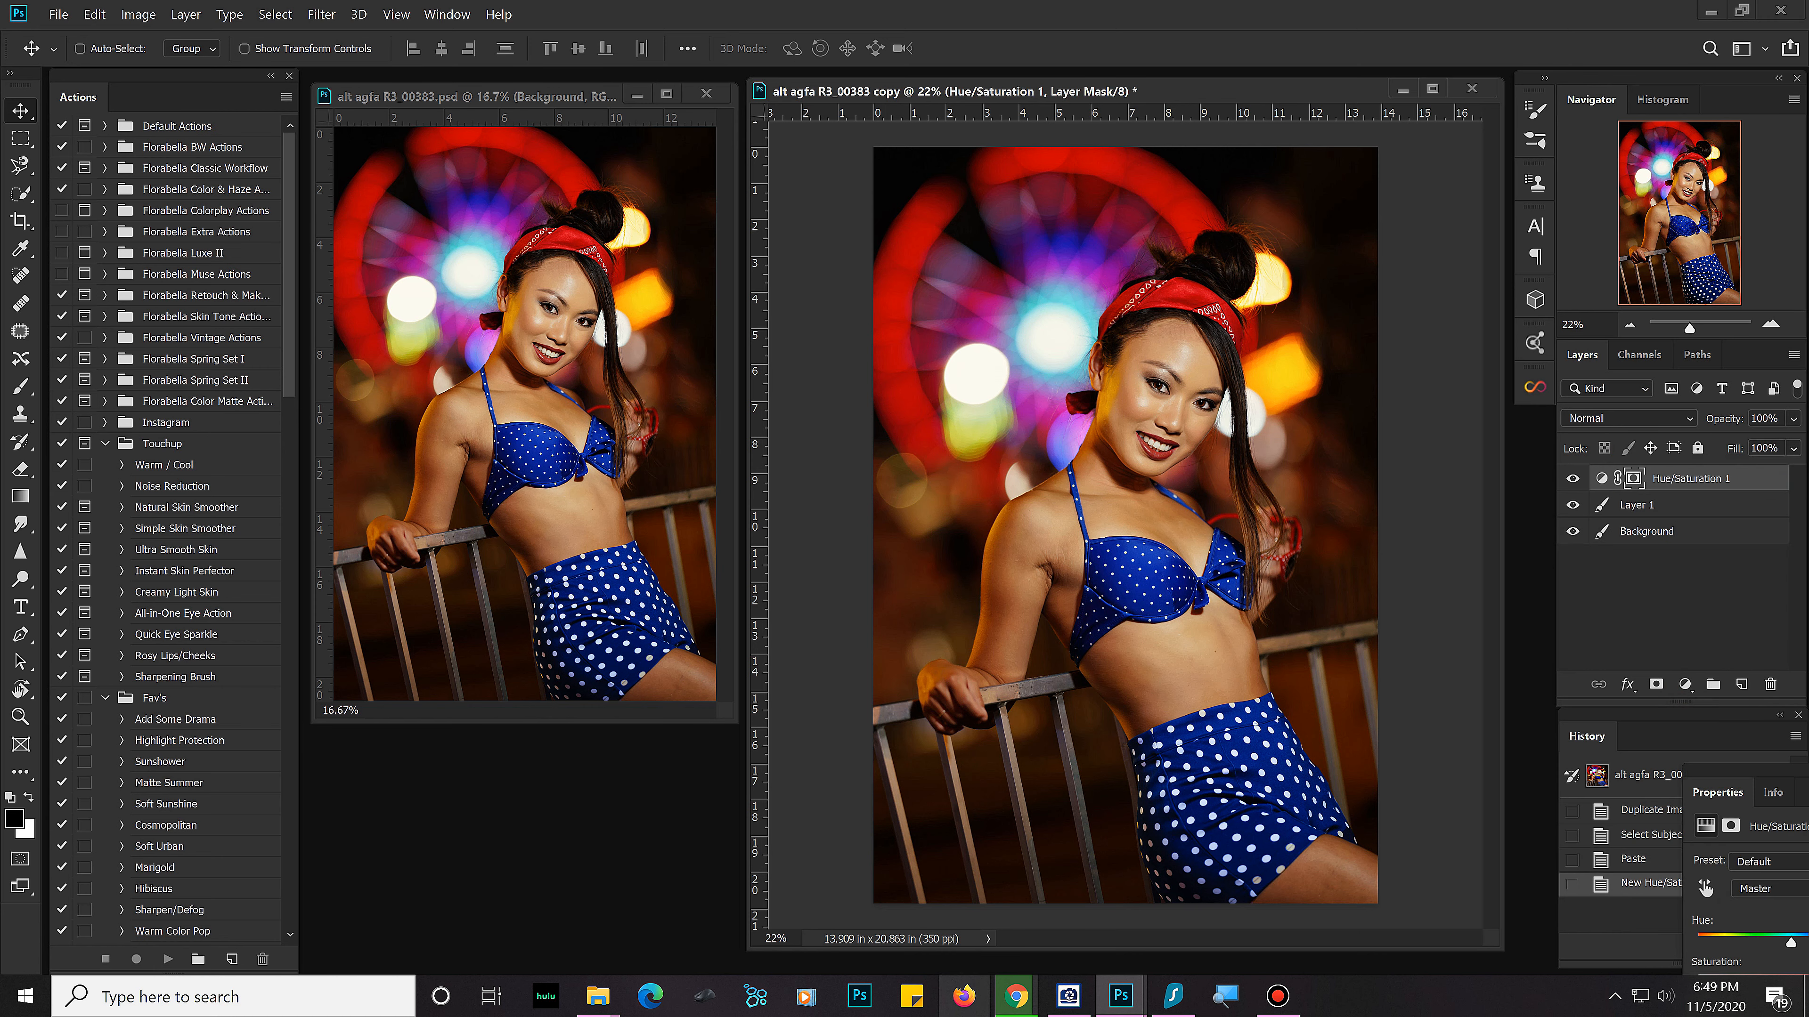
left_click(1597, 479)
double_click(1593, 482)
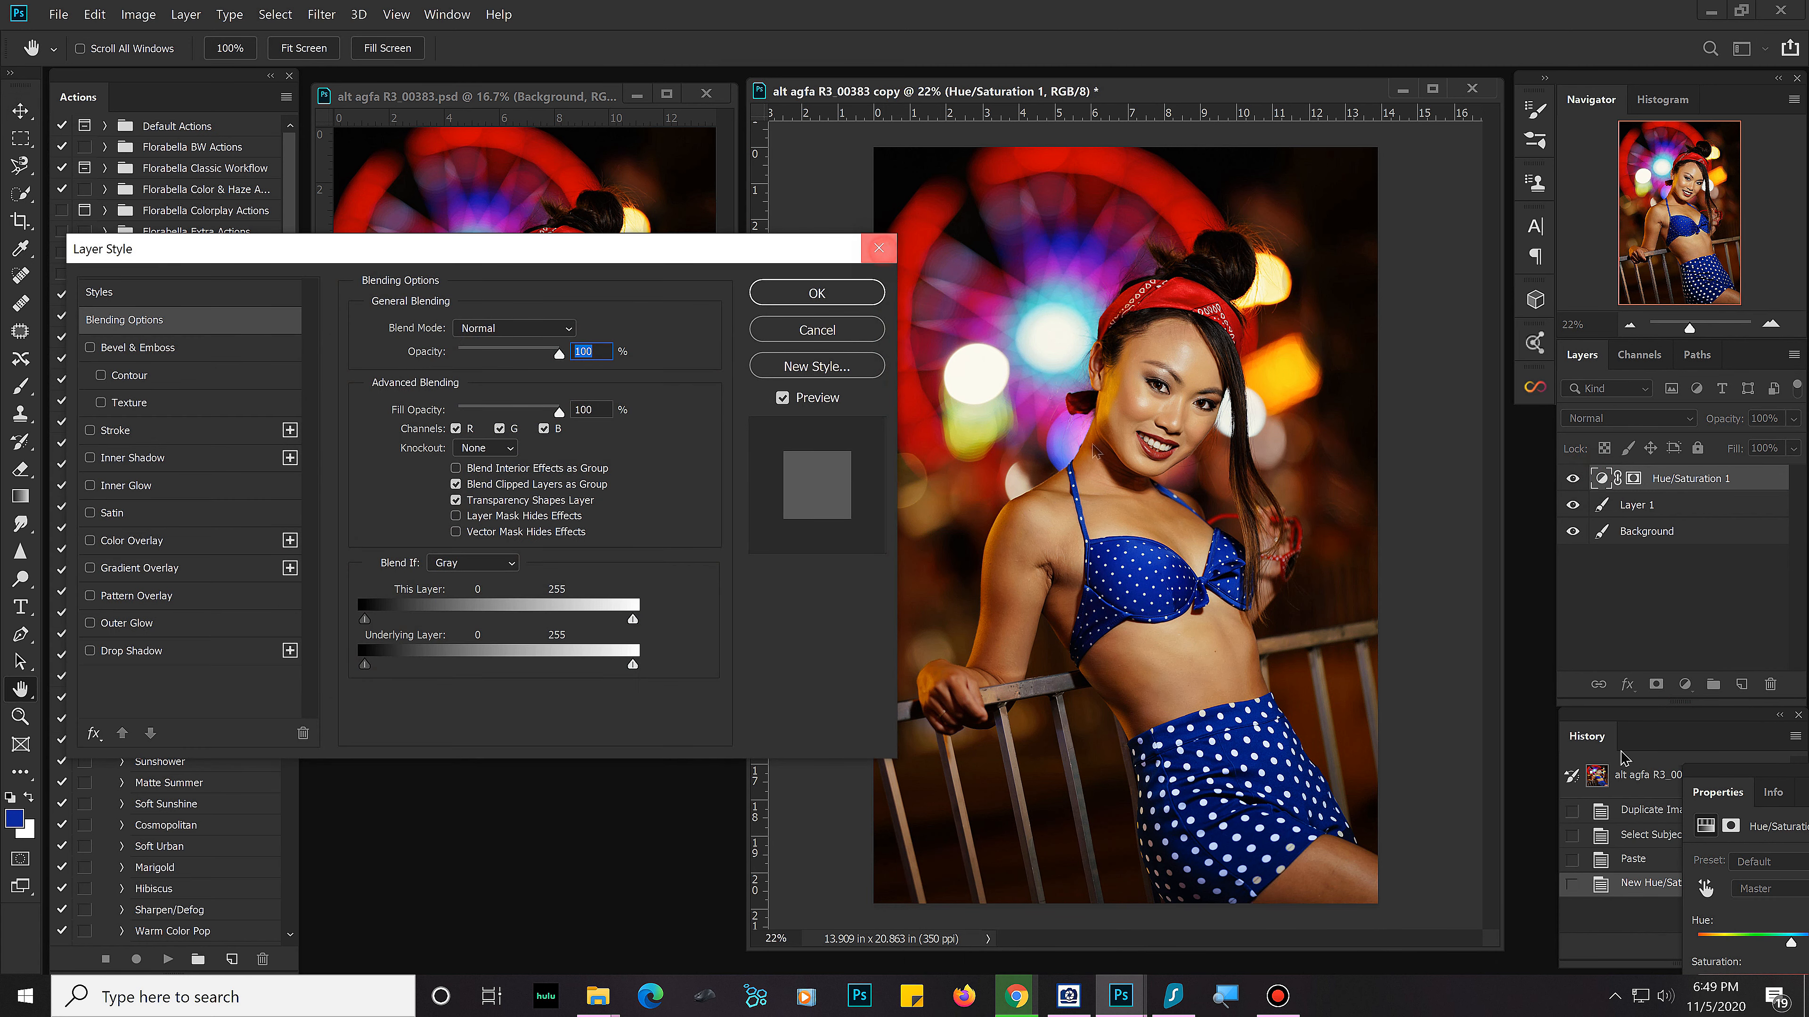
left_click(879, 248)
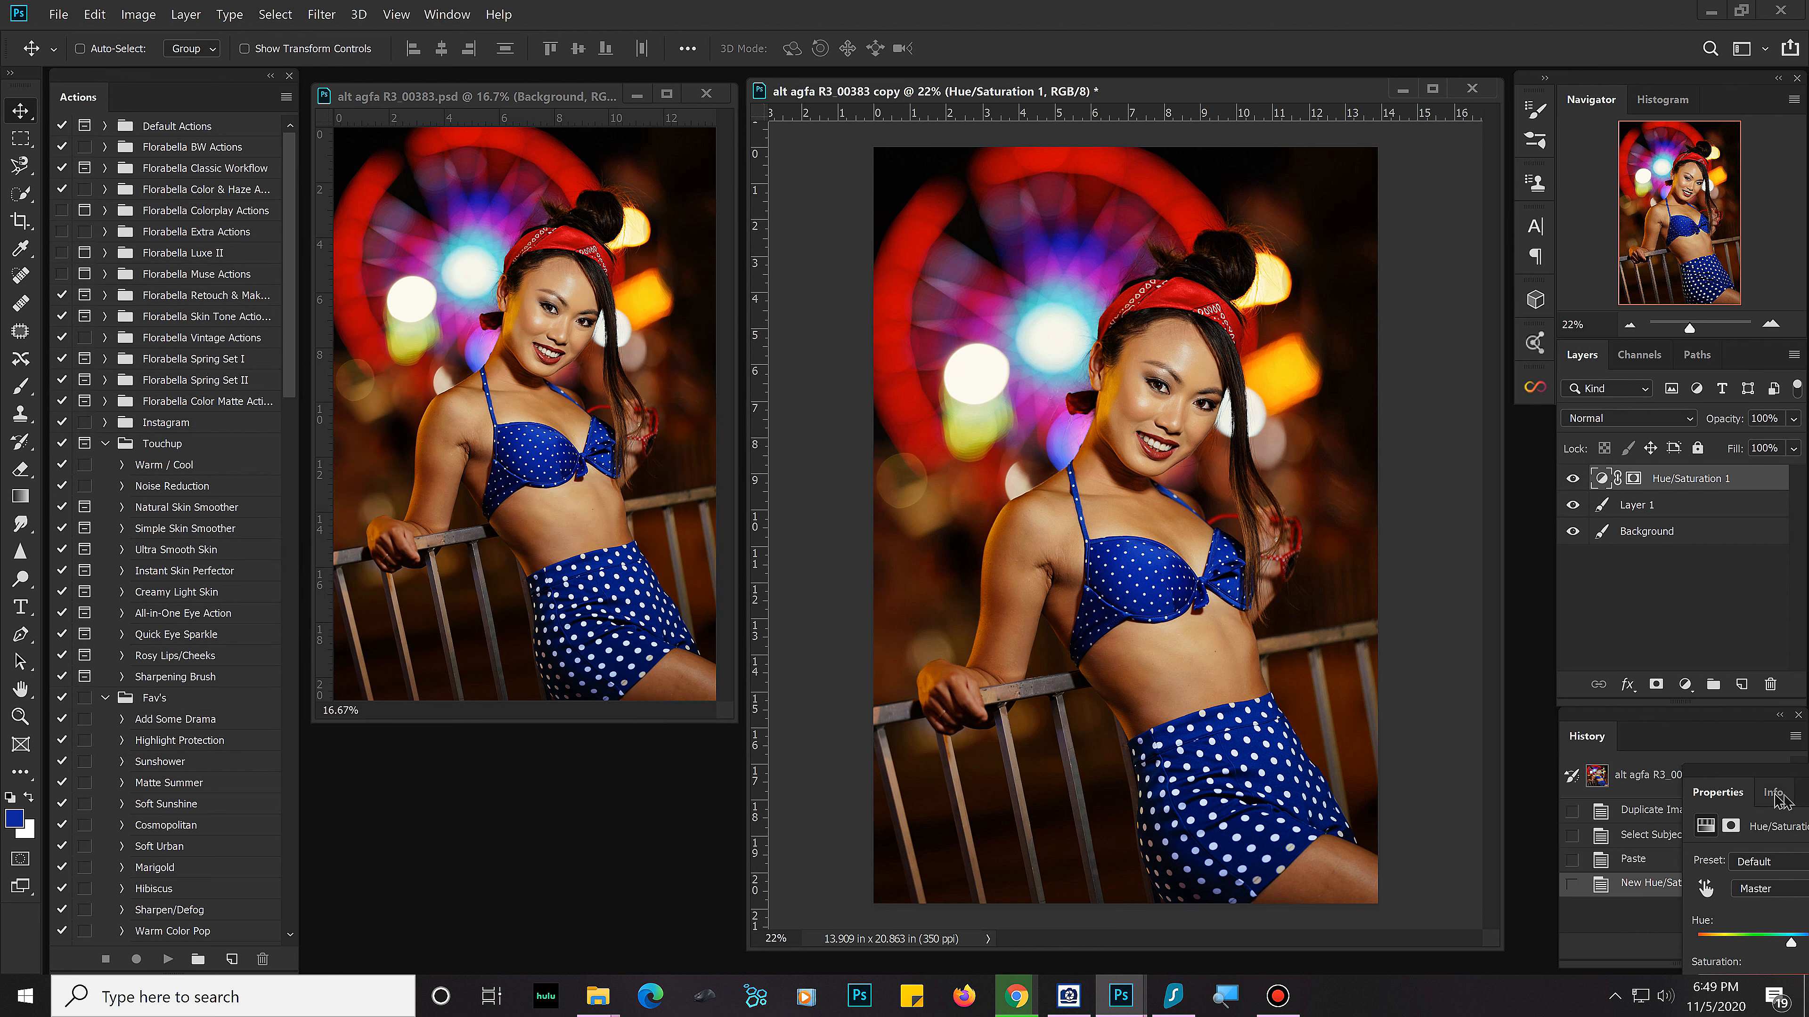
Step: Reposition the Hue/Saturation properties over the original photo so all sliders are accessible, and close the separated Info panel
left_click_drag(1775, 792, 523, 548)
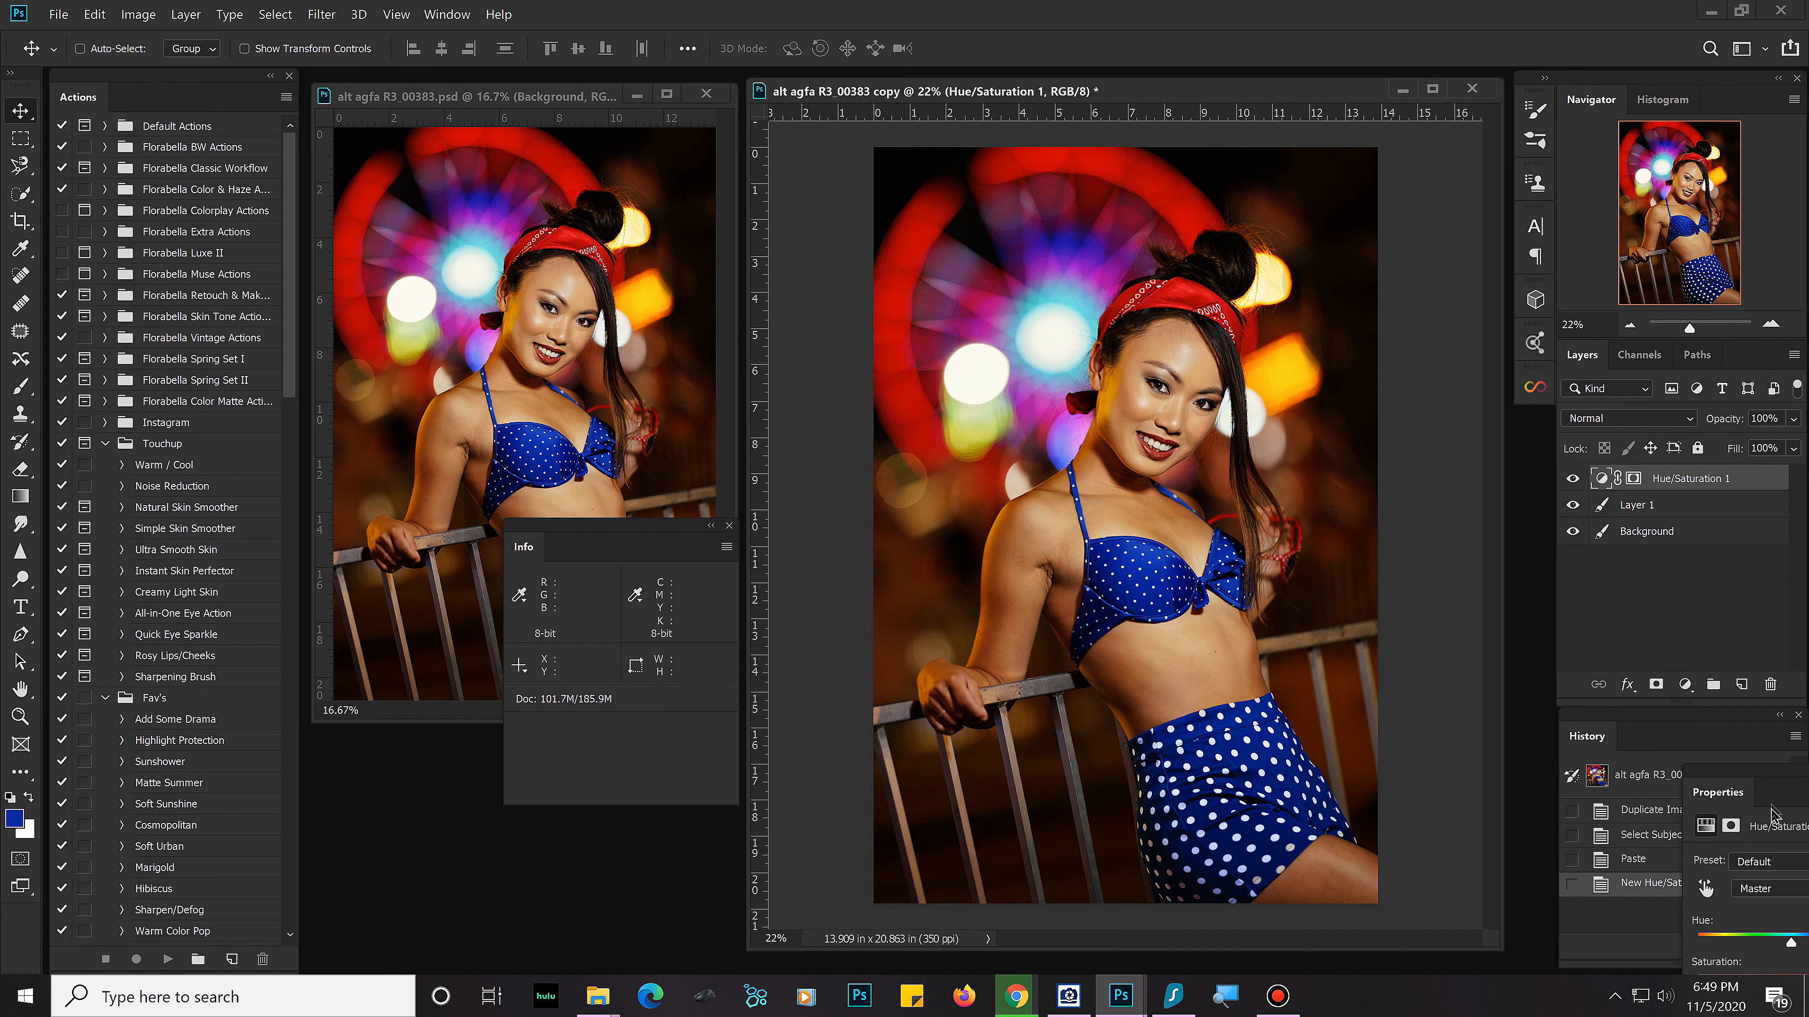
left_click_drag(1774, 796, 493, 562)
left_click(729, 526)
left_click(505, 539)
left_click_drag(562, 539, 621, 533)
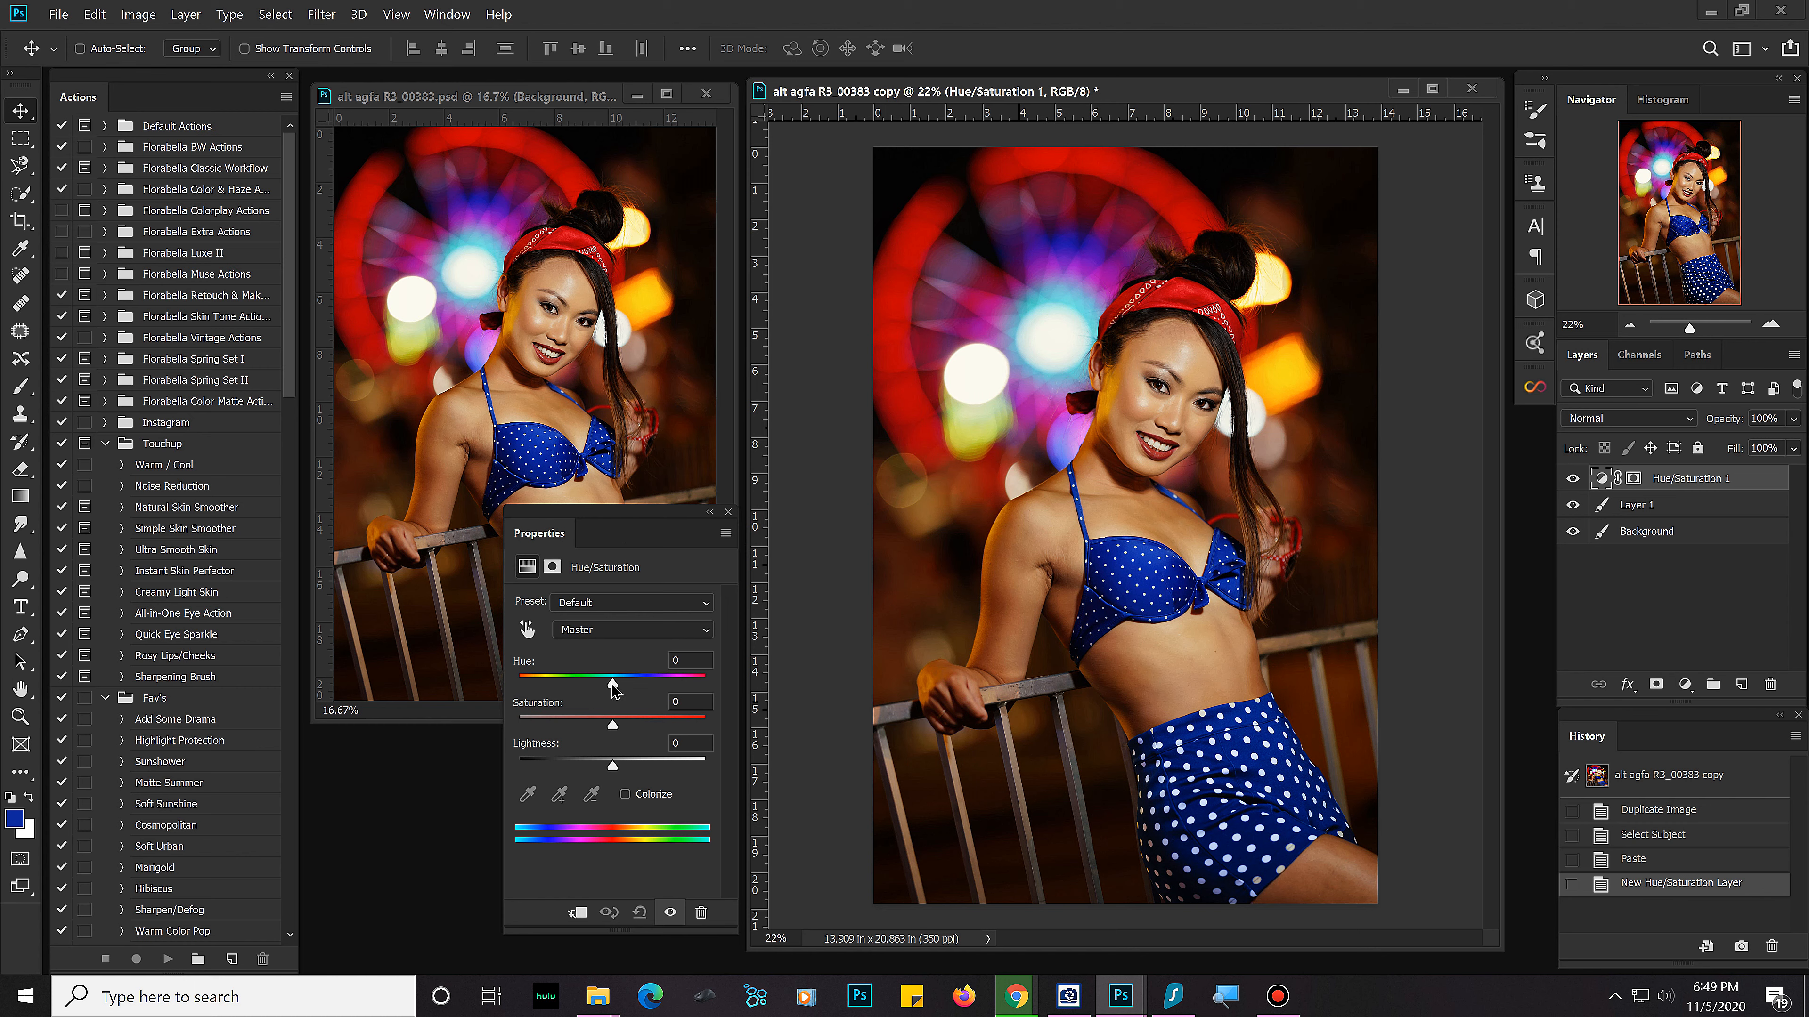
Step: Try a master hue of -38 on the unclipped Hue/Saturation adjustment, and revert it
mouse_move(612, 688)
left_mouse_down()
mouse_move(554, 685)
mouse_move(698, 688)
mouse_move(552, 686)
mouse_move(688, 694)
mouse_move(552, 685)
mouse_move(644, 687)
mouse_move(577, 685)
left_mouse_up()
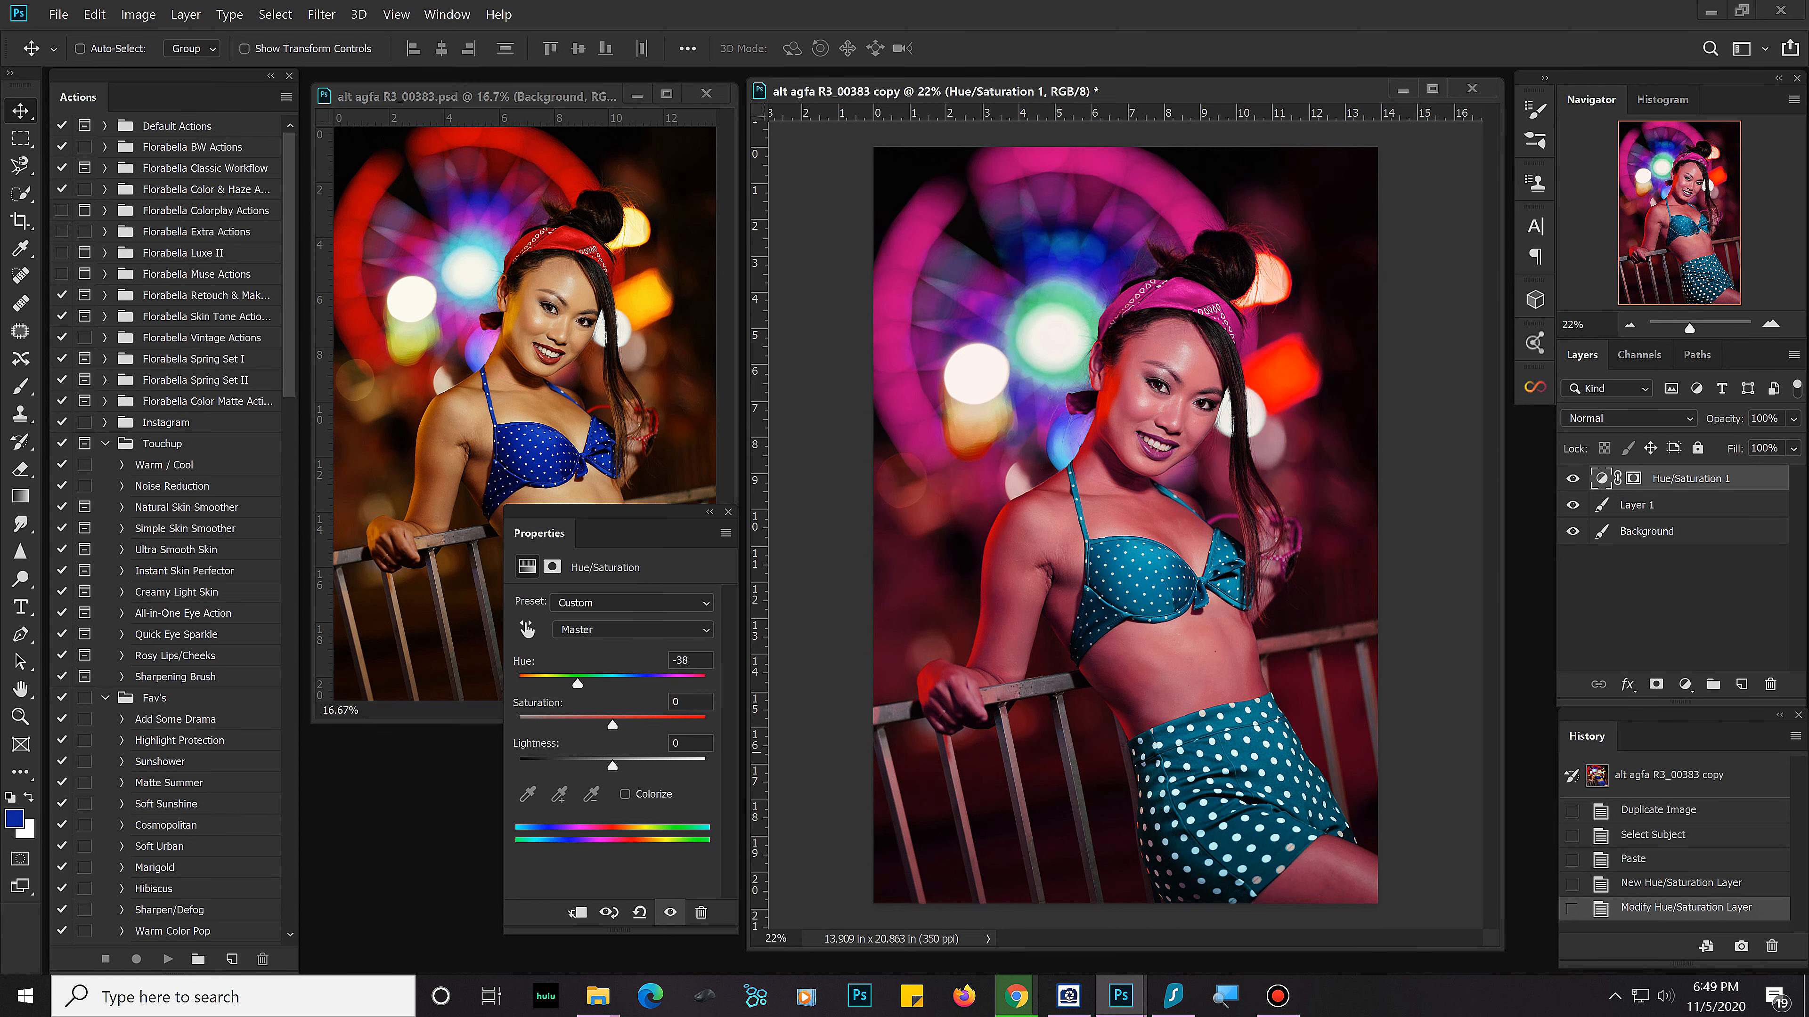
left_click(1697, 884)
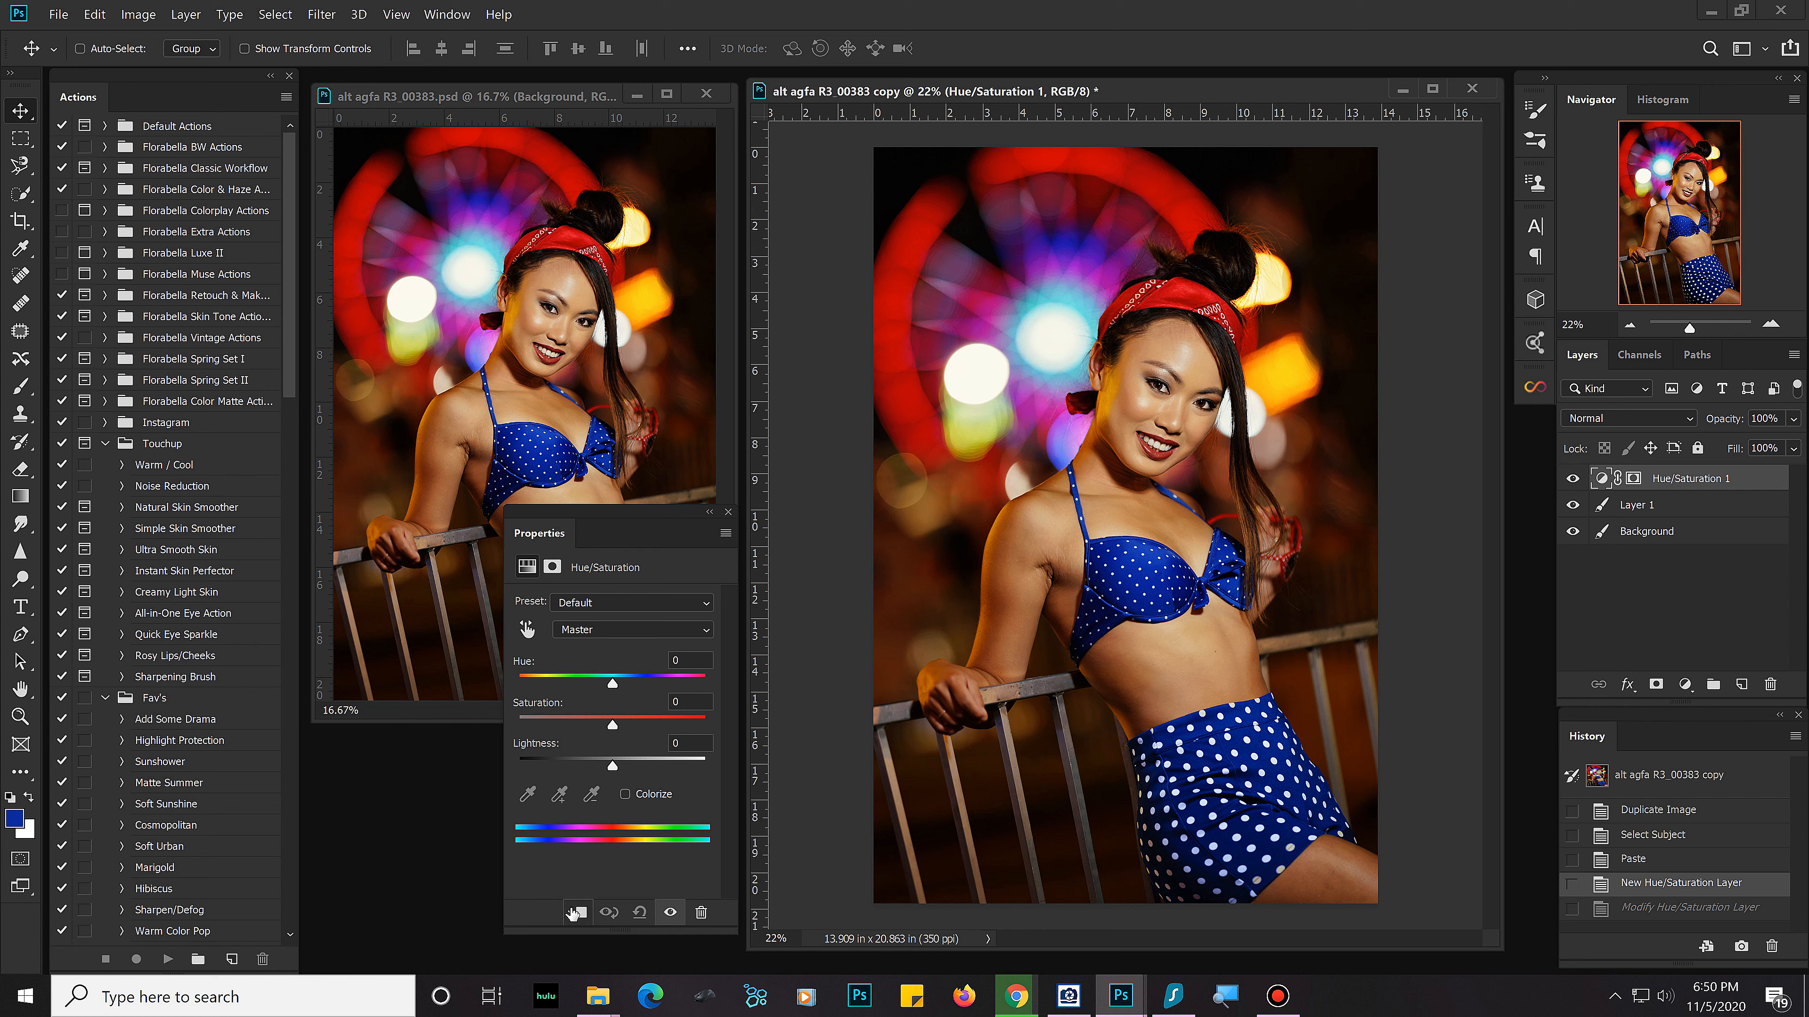
Step: Clip the Hue/Saturation adjustment to Layer 1
left_click(579, 914)
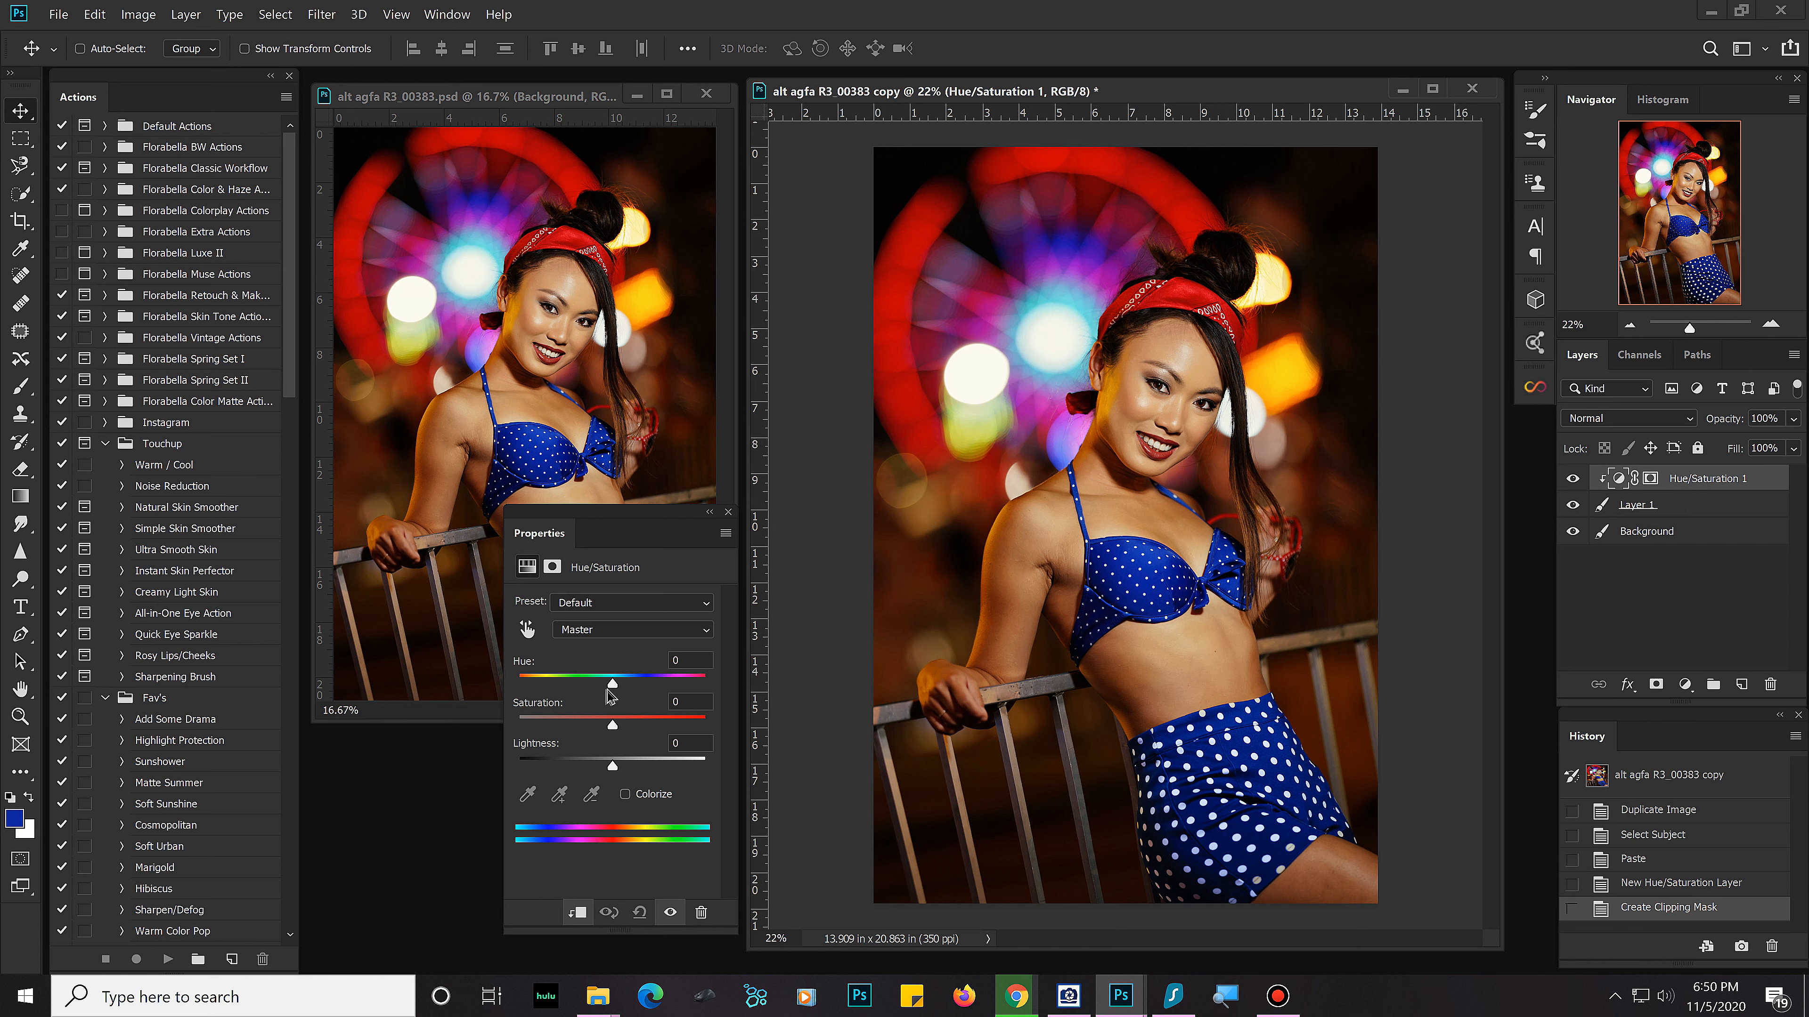
Step: Try shifting the clipped adjustment's master hue in both directions, starting at +20, and revert to the Create Clipping Mask state
mouse_move(612, 684)
left_mouse_down()
mouse_move(591, 684)
mouse_move(660, 684)
mouse_move(631, 684)
left_mouse_up()
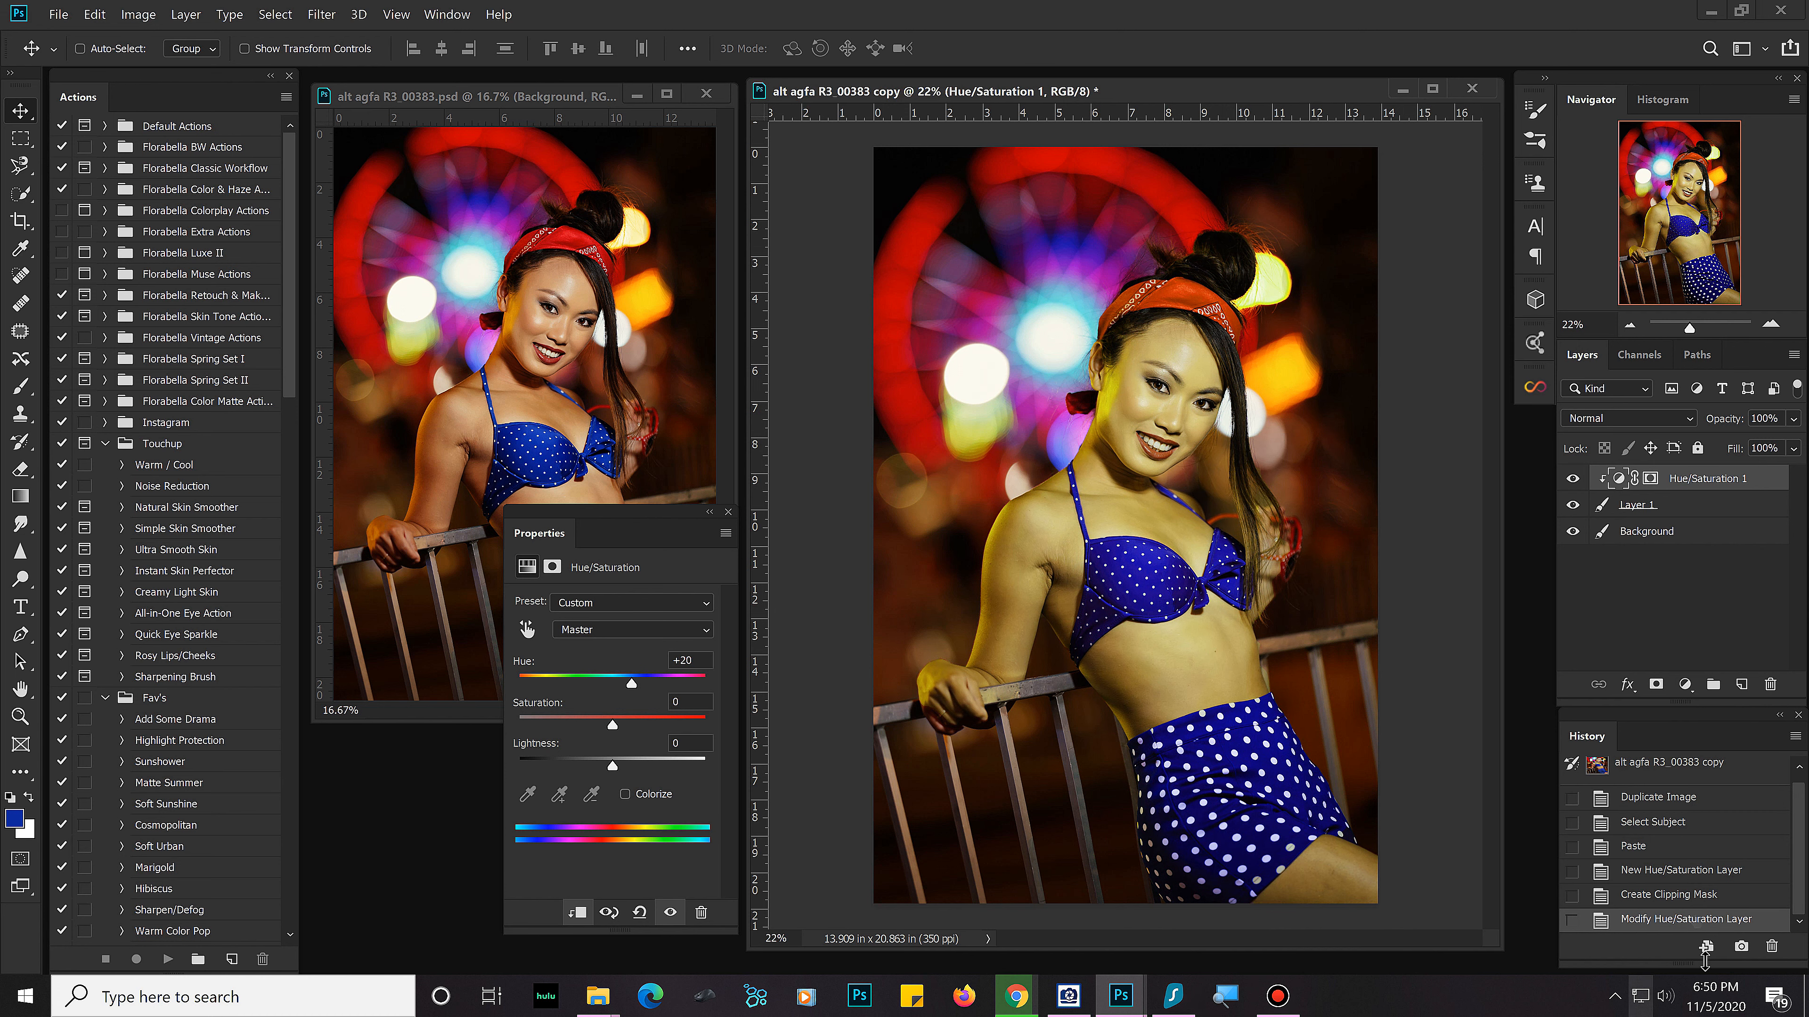
left_click_drag(631, 684, 558, 684)
left_click(1692, 896)
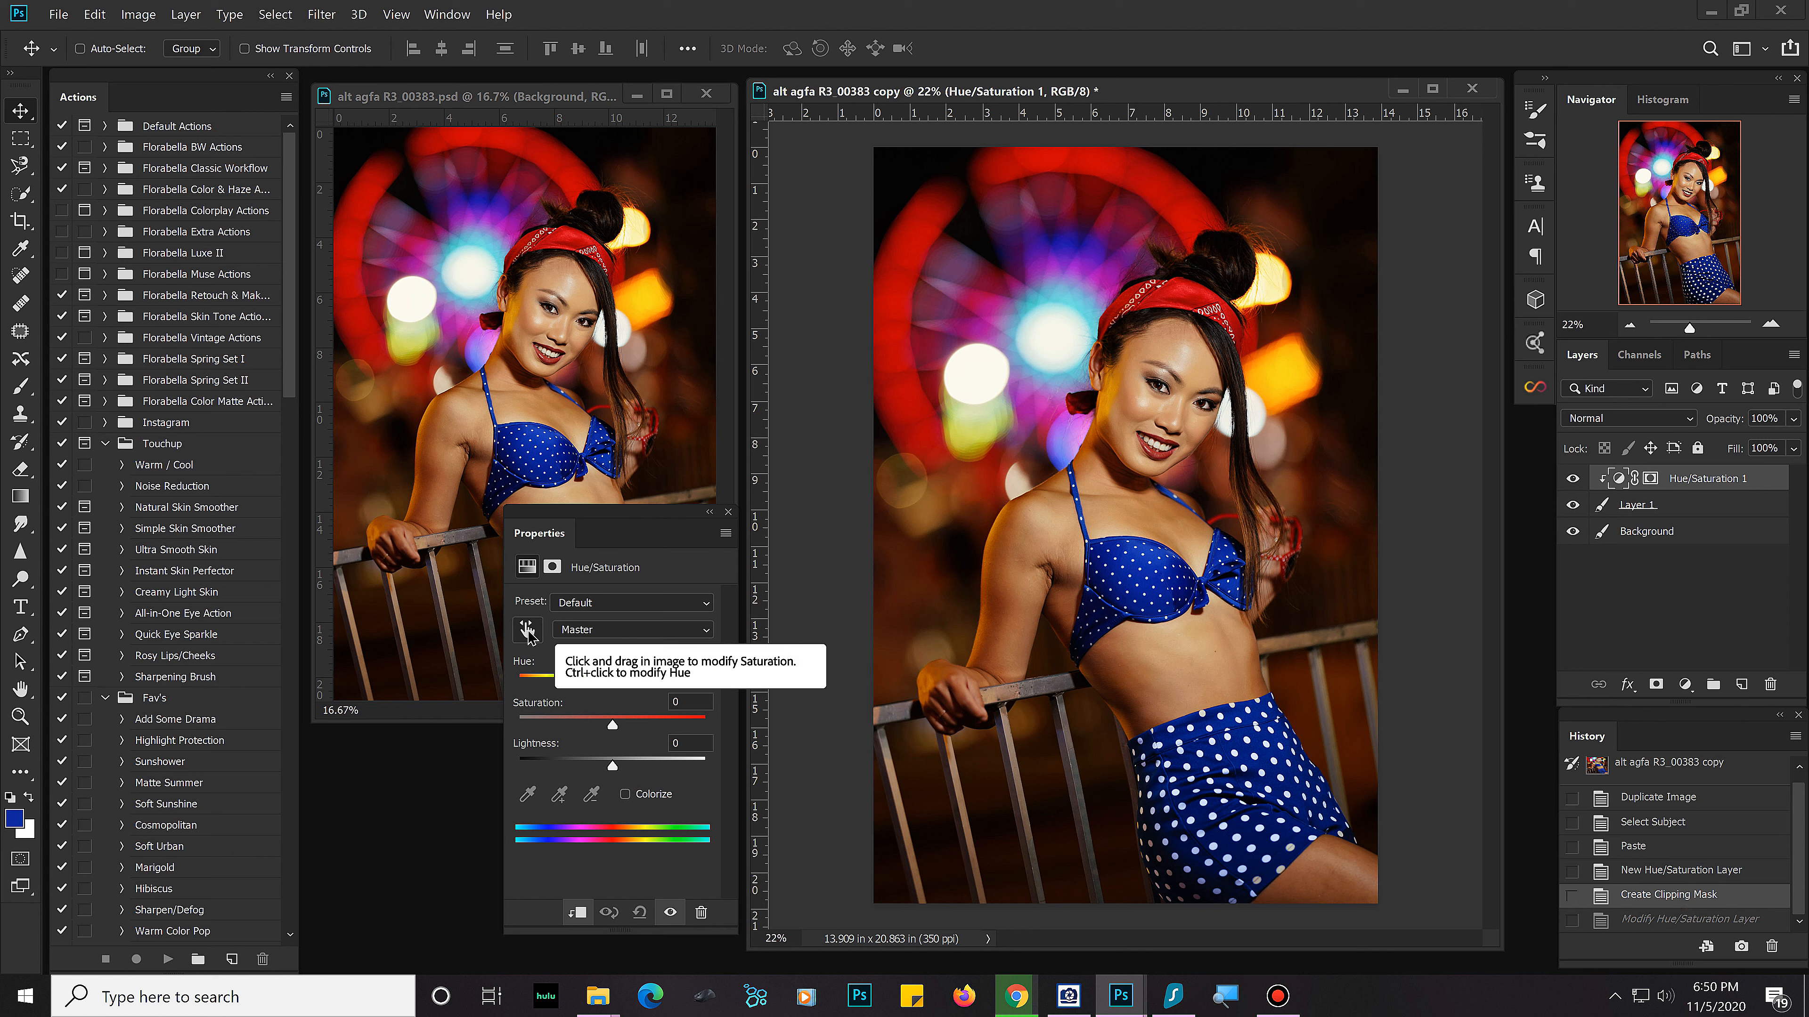
Step: Sample the blue bikini top with the on-image adjustment tool at 5 by 5 Average to target the Blues range
left_click(528, 632)
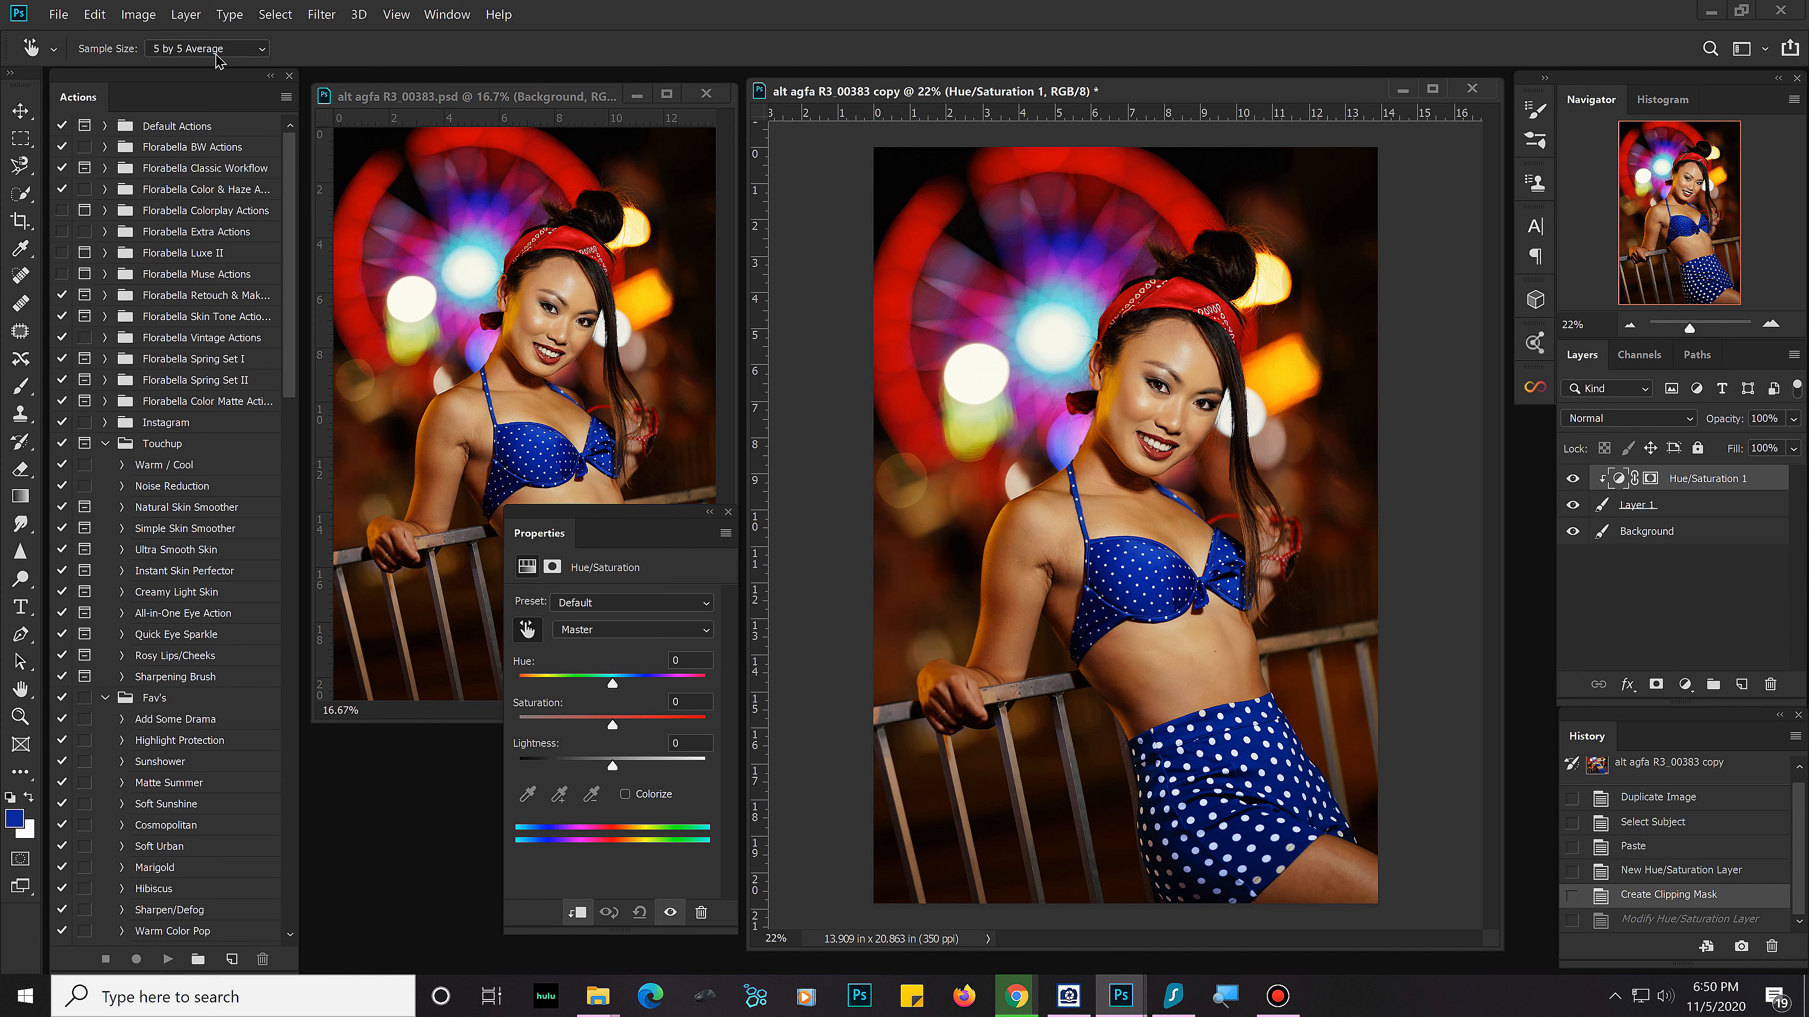
left_click(260, 50)
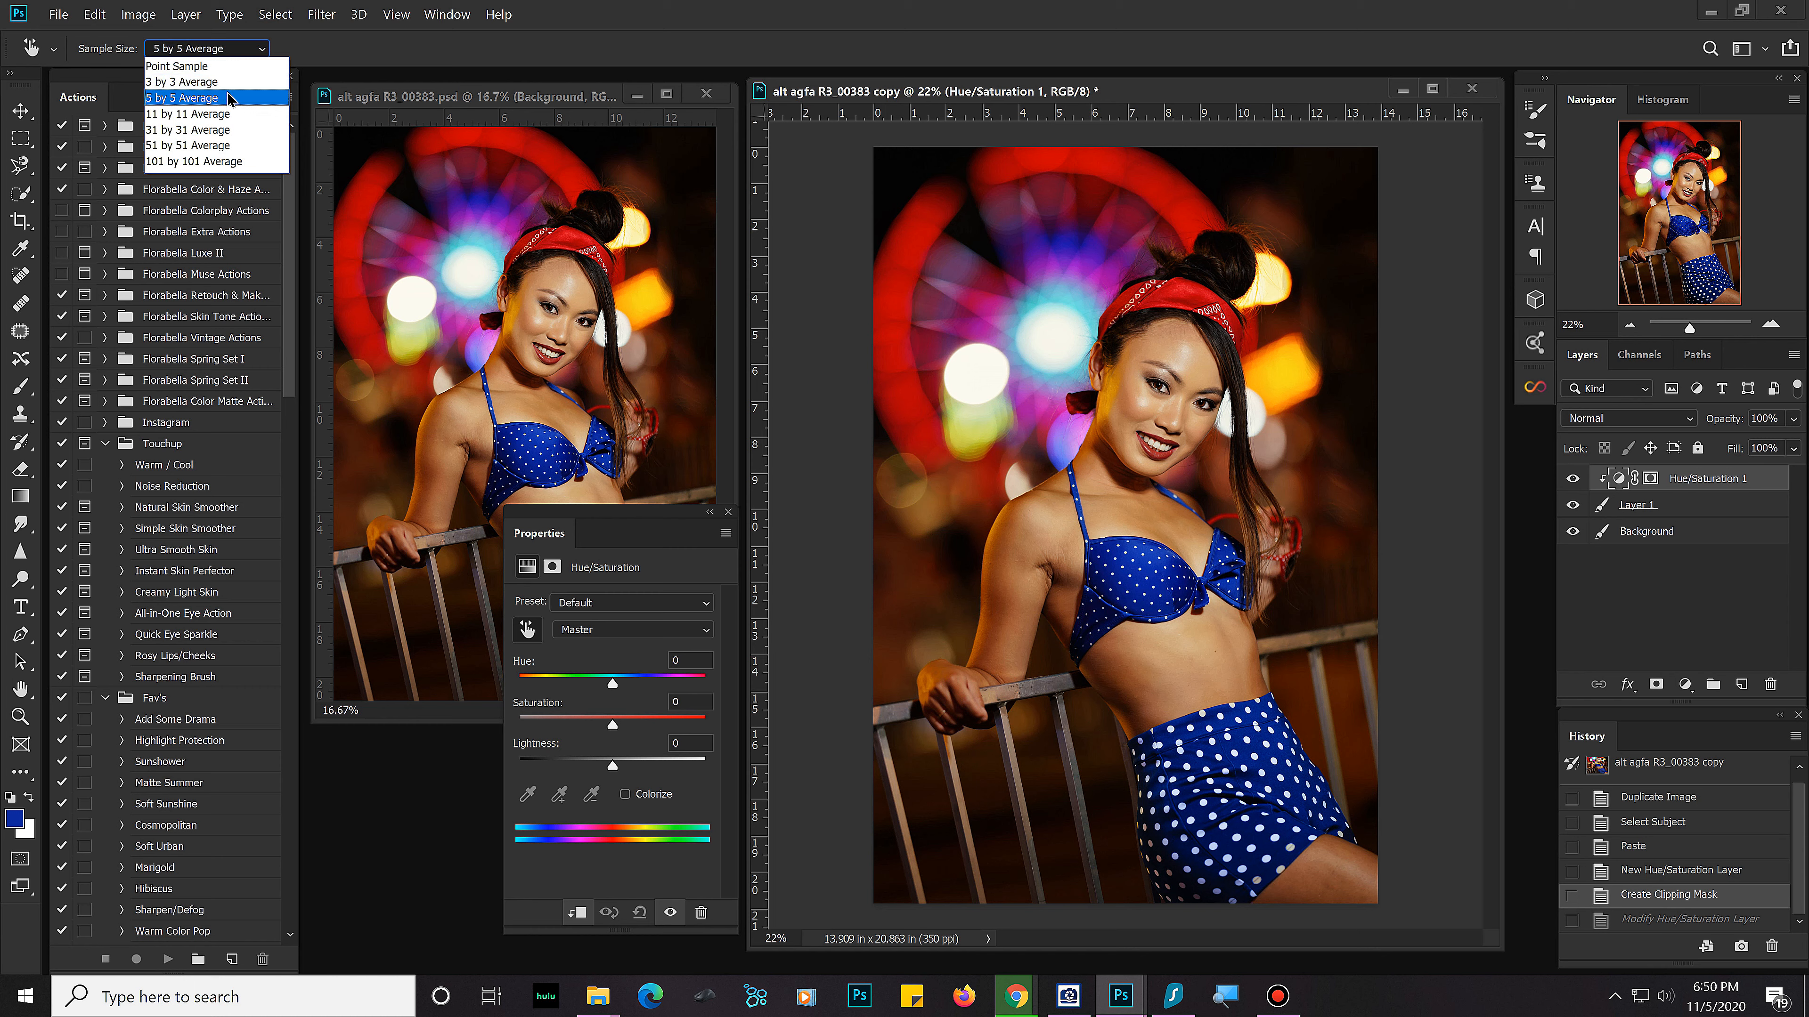
left_click(226, 82)
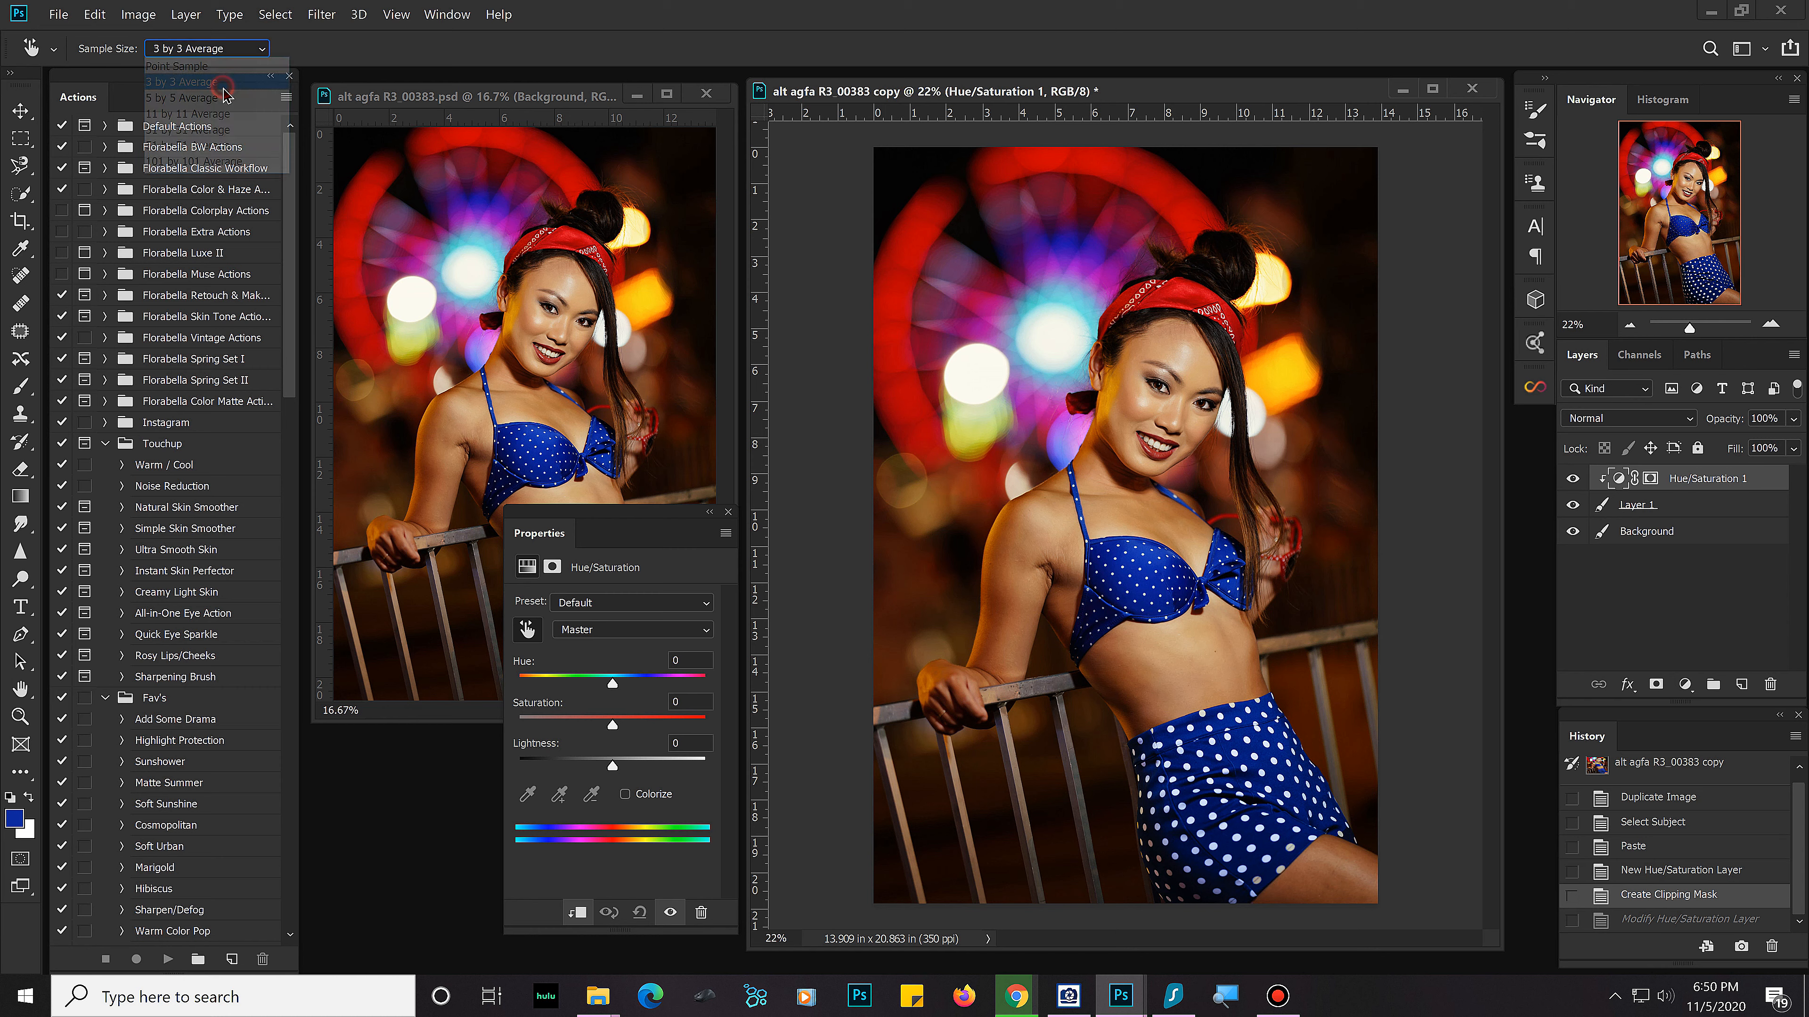
left_click(217, 55)
left_click(204, 100)
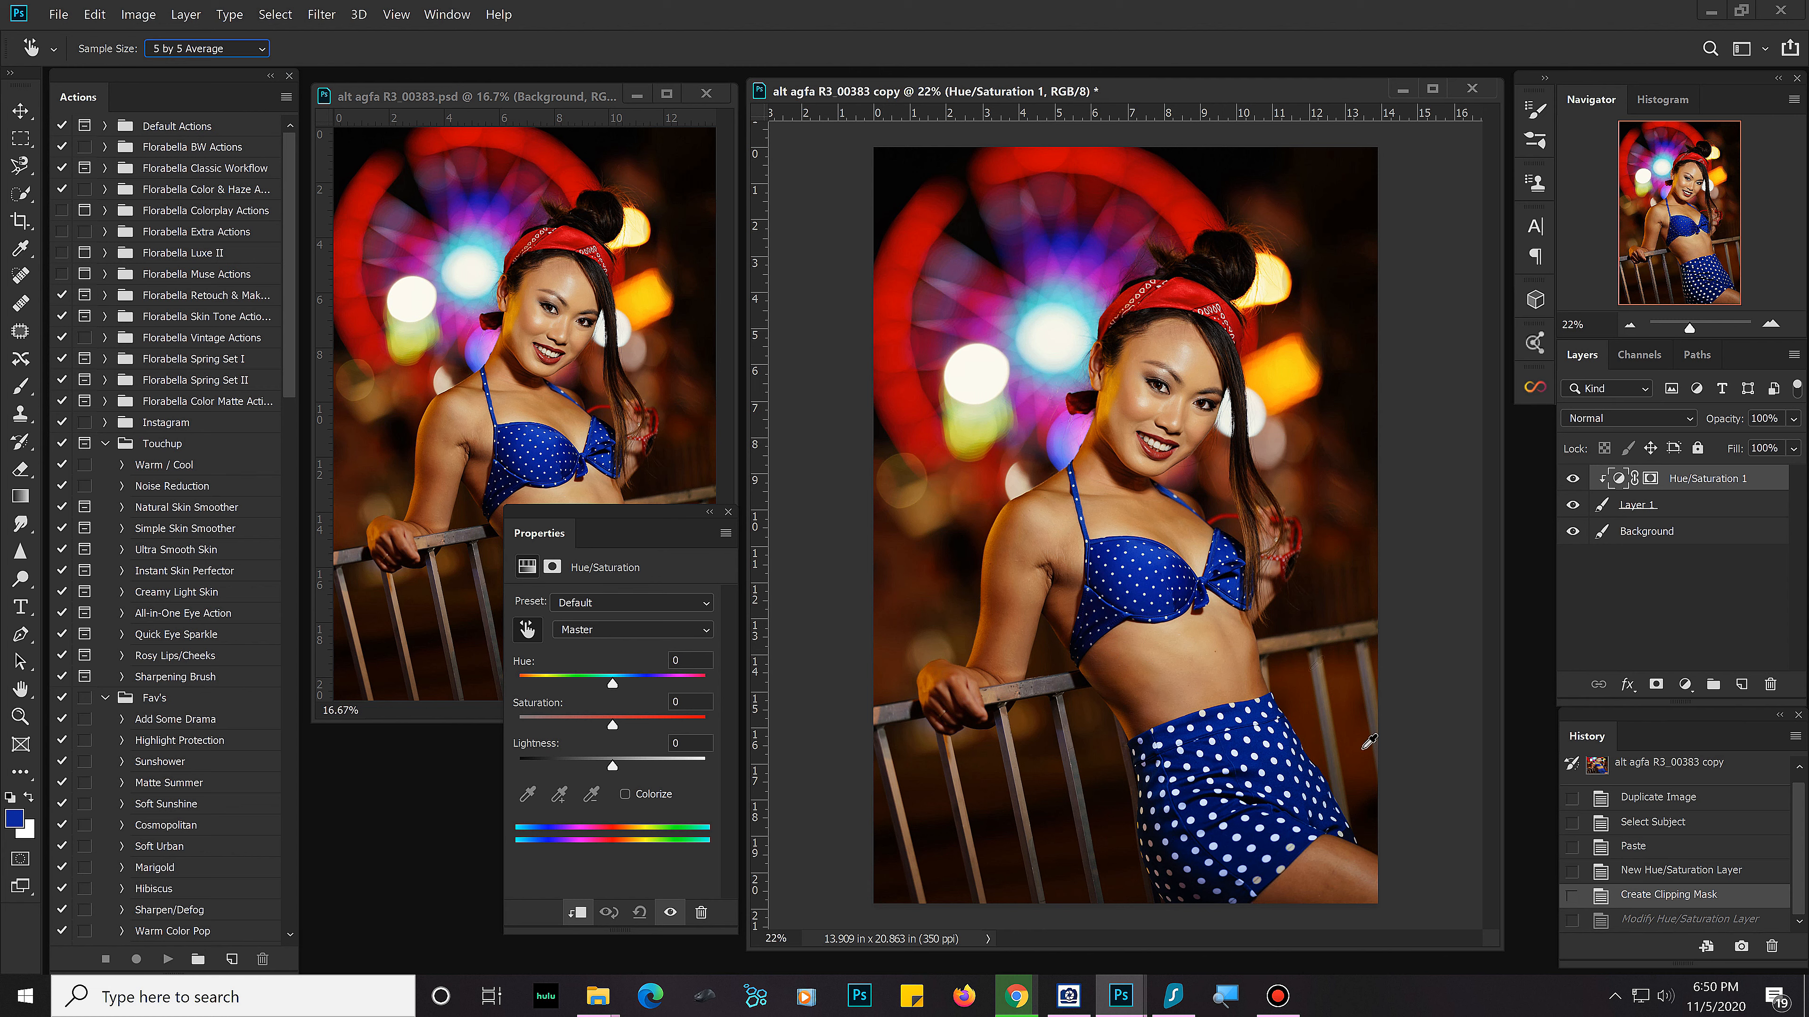
left_click(1145, 570)
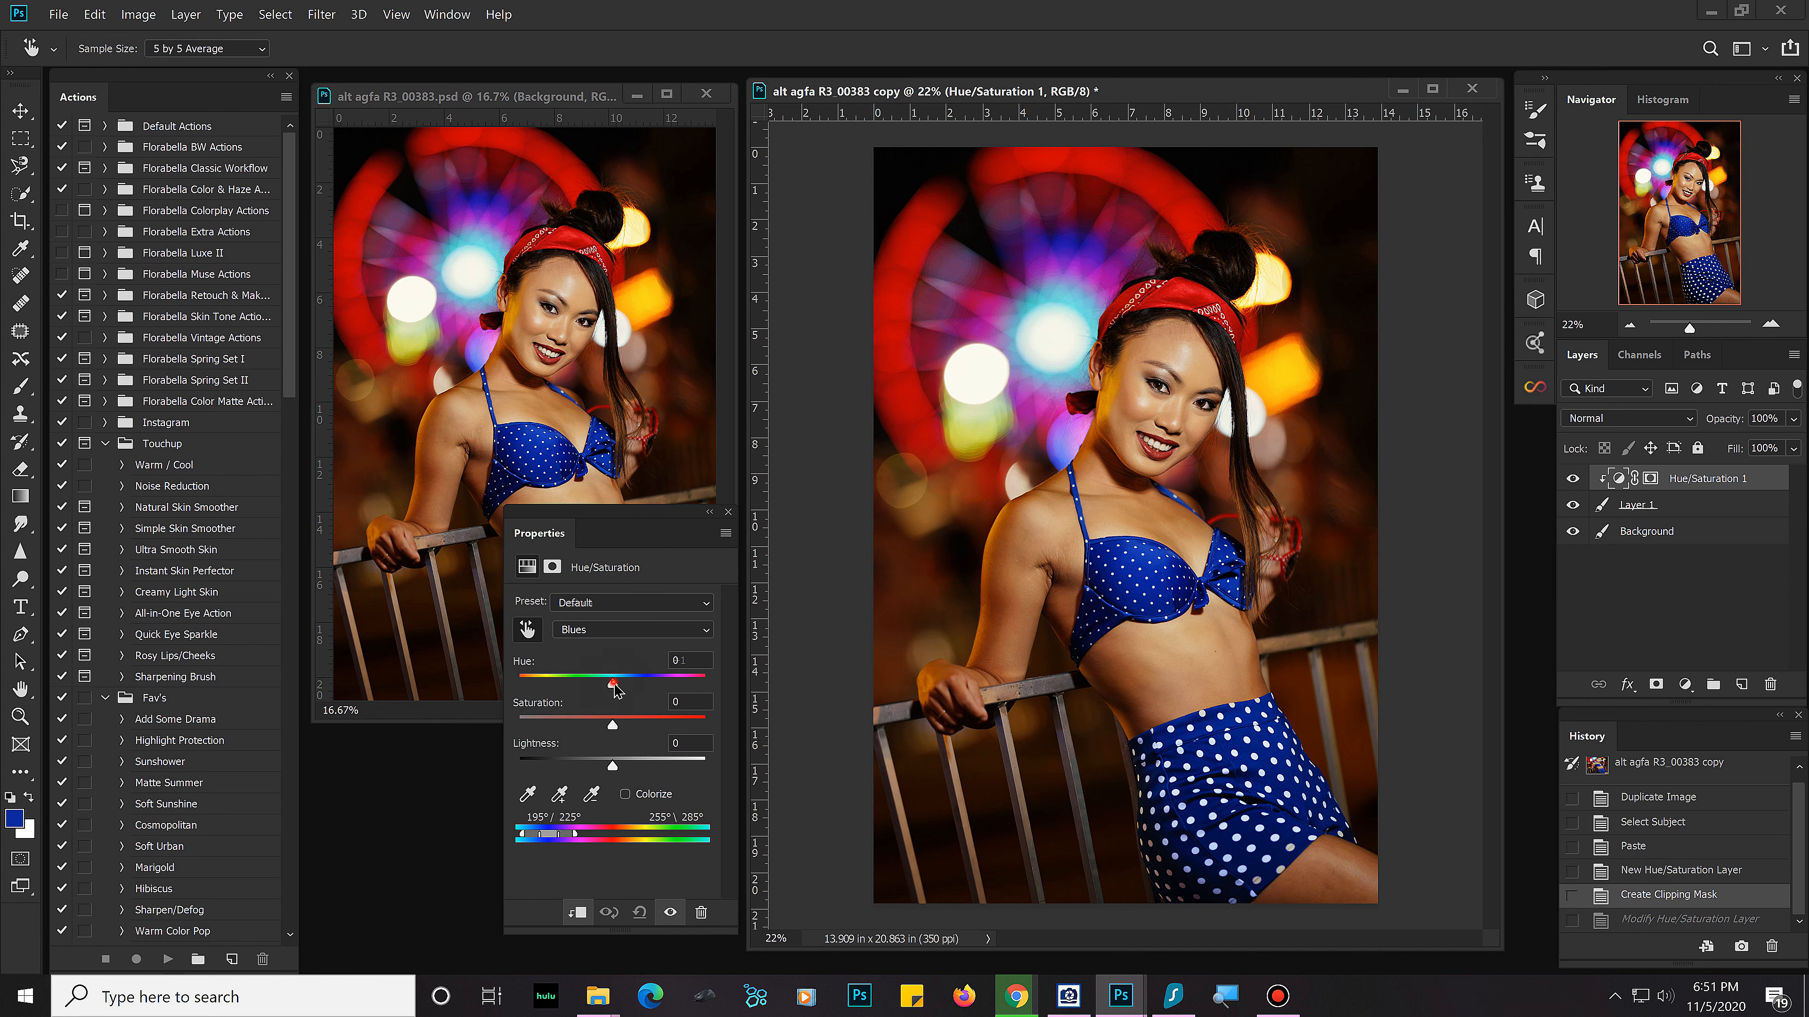
Step: Shift the Blues hue to +96 and adjust the affected color range to 192°/269° and 271°\290°
left_click_drag(615, 688, 679, 695)
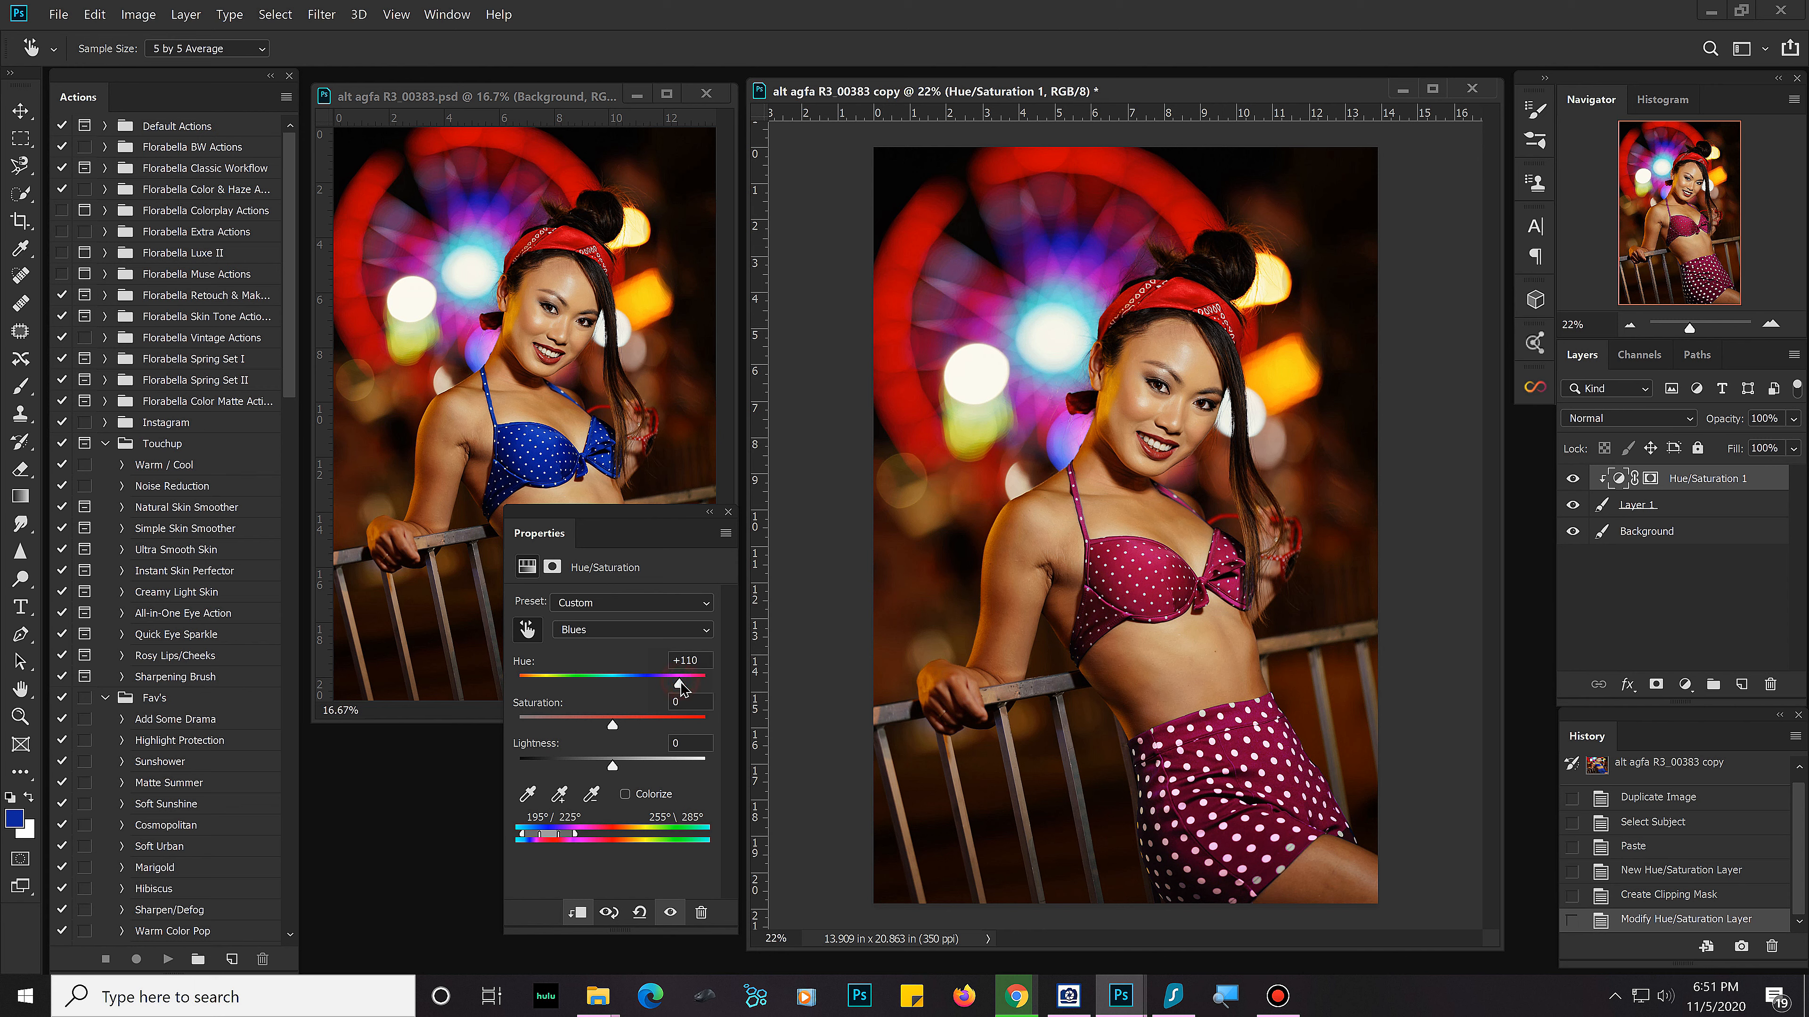
left_click_drag(671, 693, 675, 695)
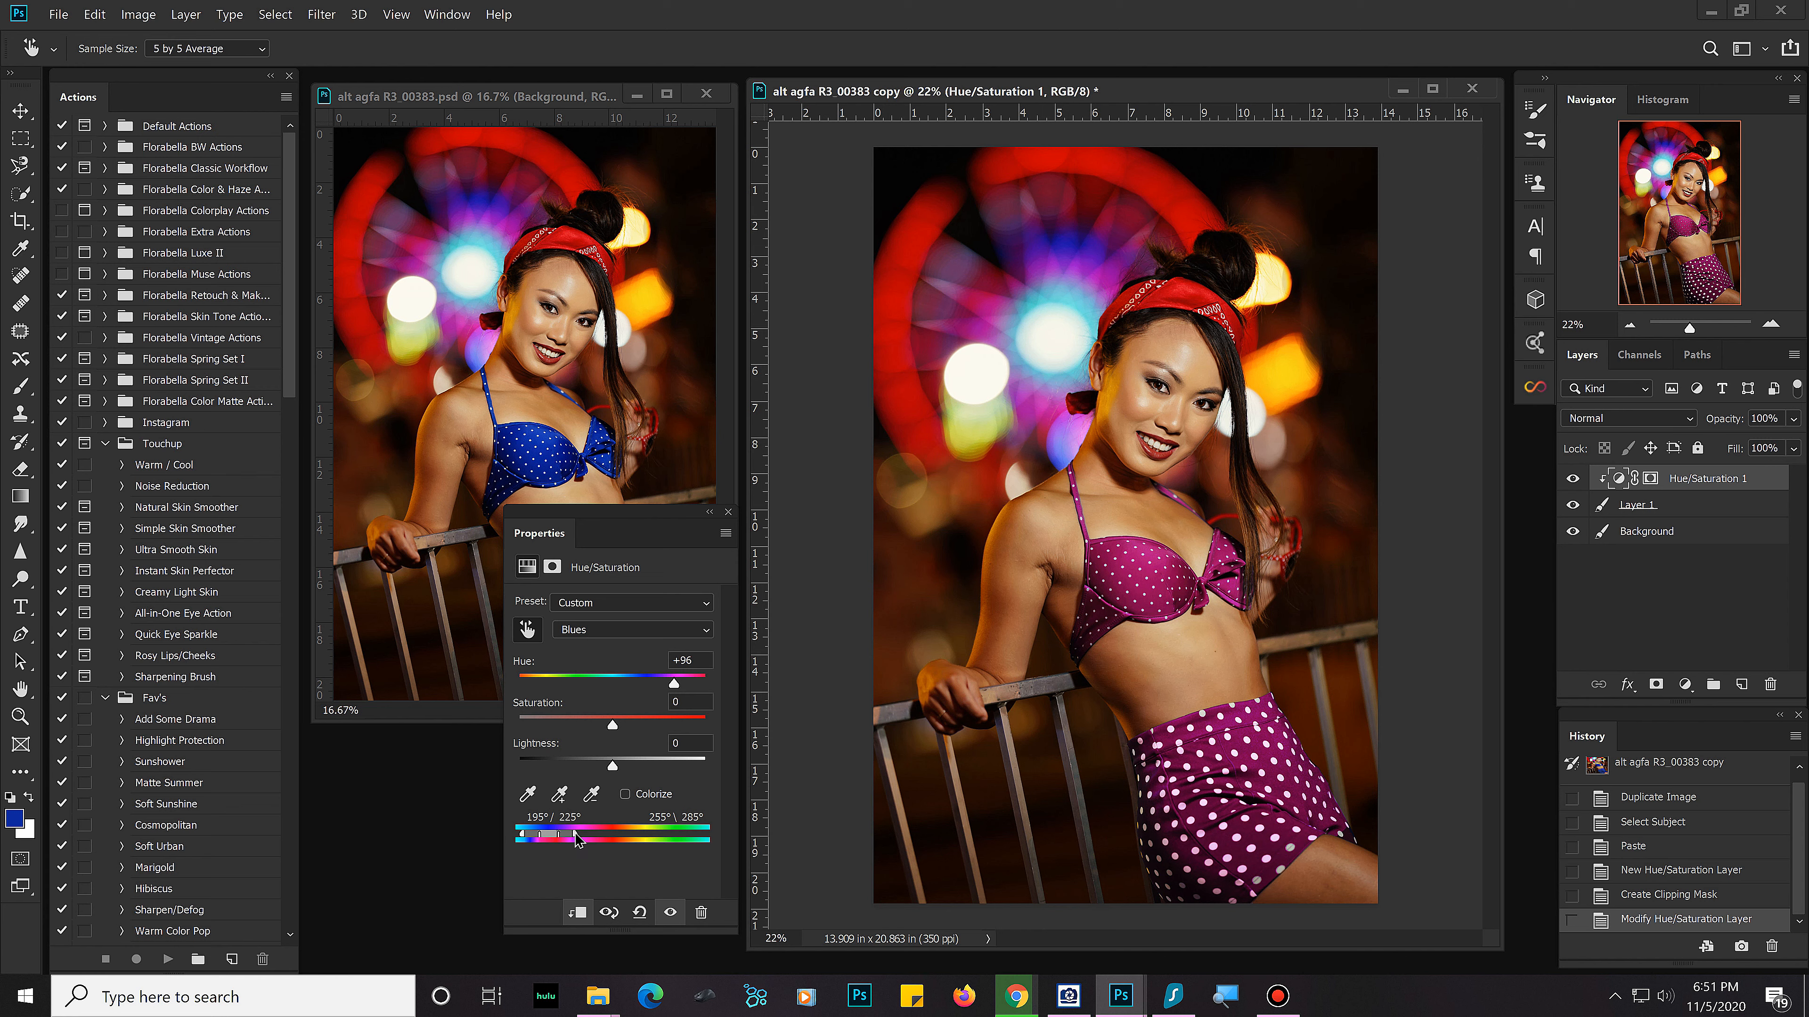
mouse_move(576, 839)
left_mouse_down()
mouse_move(542, 839)
mouse_move(577, 837)
left_mouse_up()
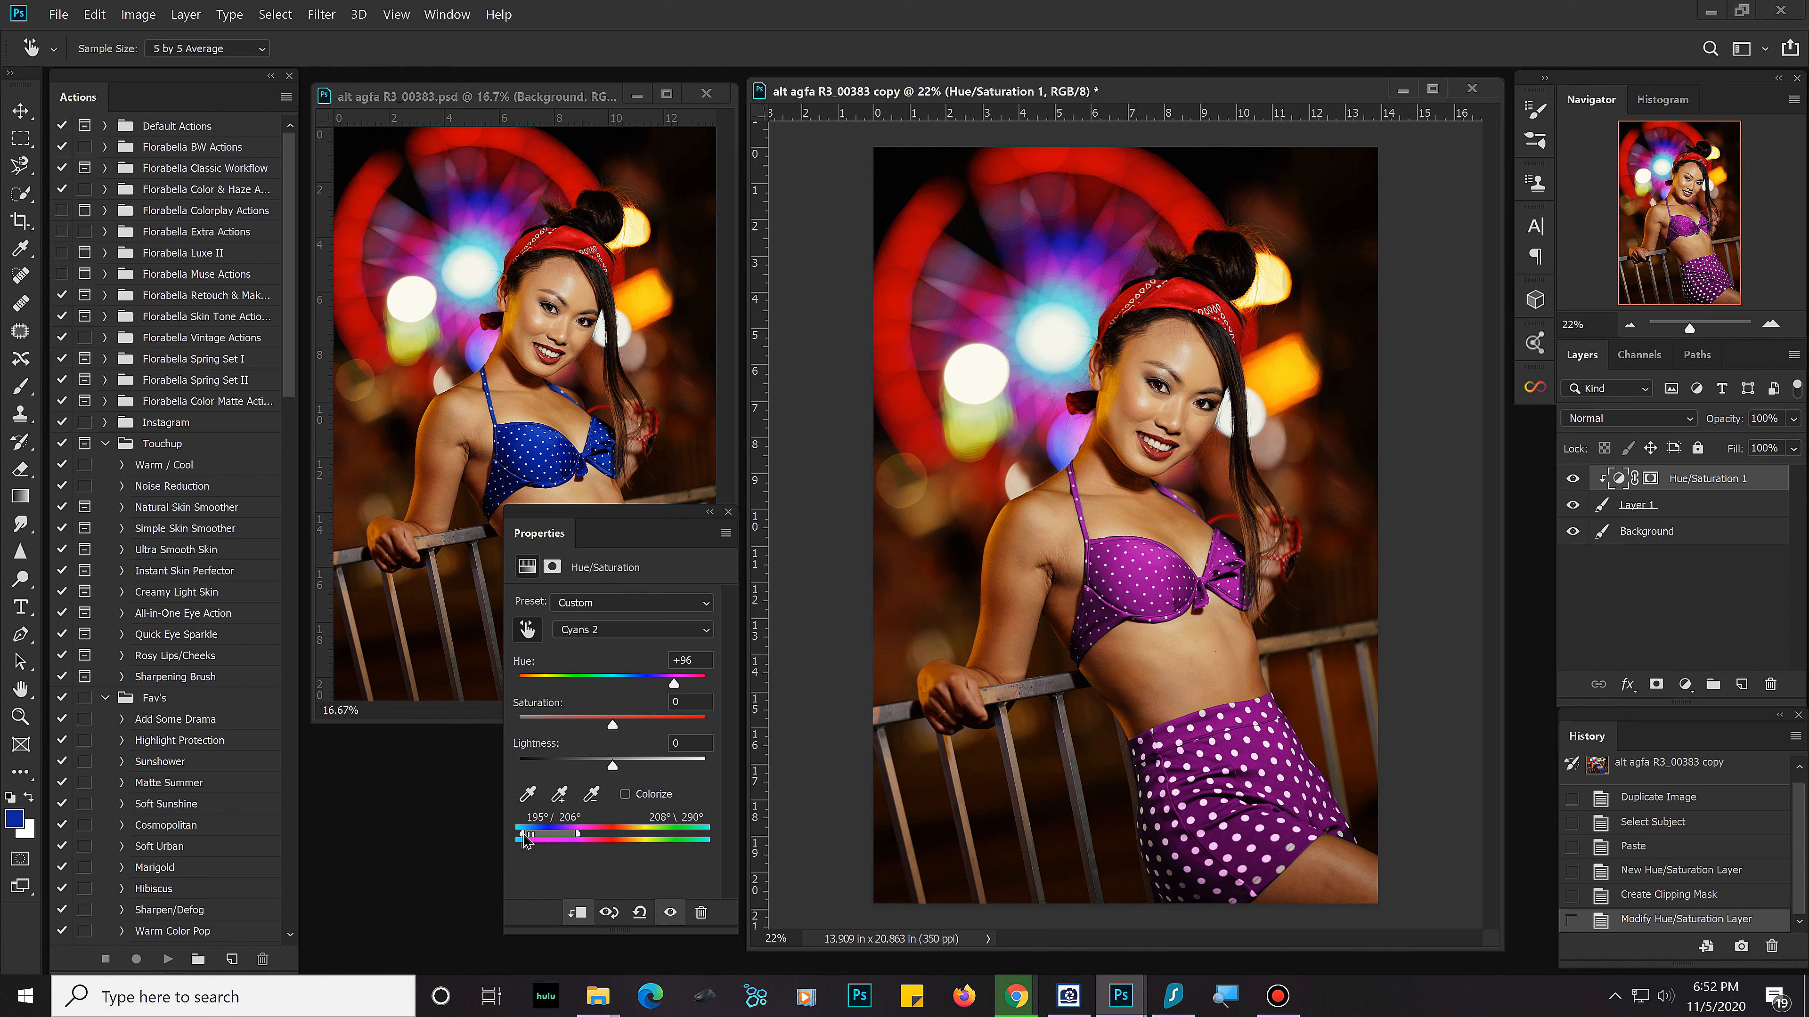
mouse_move(534, 843)
left_mouse_down()
mouse_move(555, 846)
mouse_move(523, 854)
left_mouse_up()
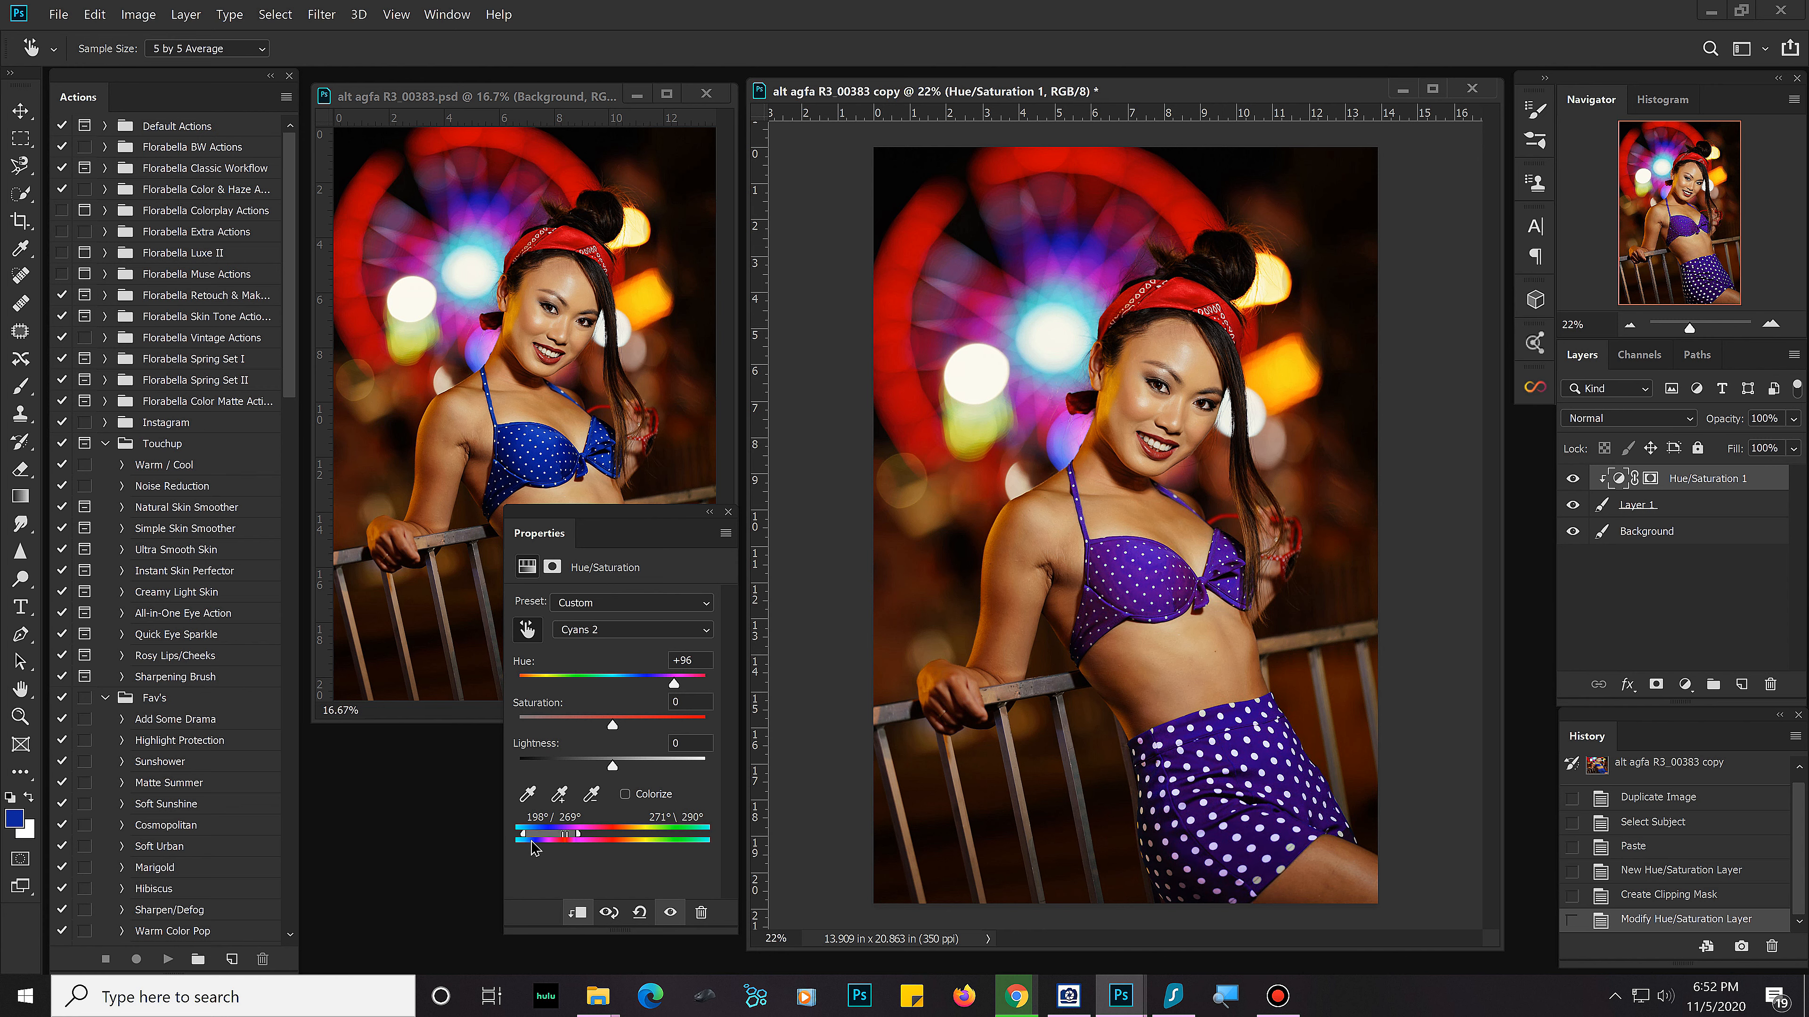
left_click_drag(527, 848, 520, 850)
left_click_drag(524, 839, 523, 841)
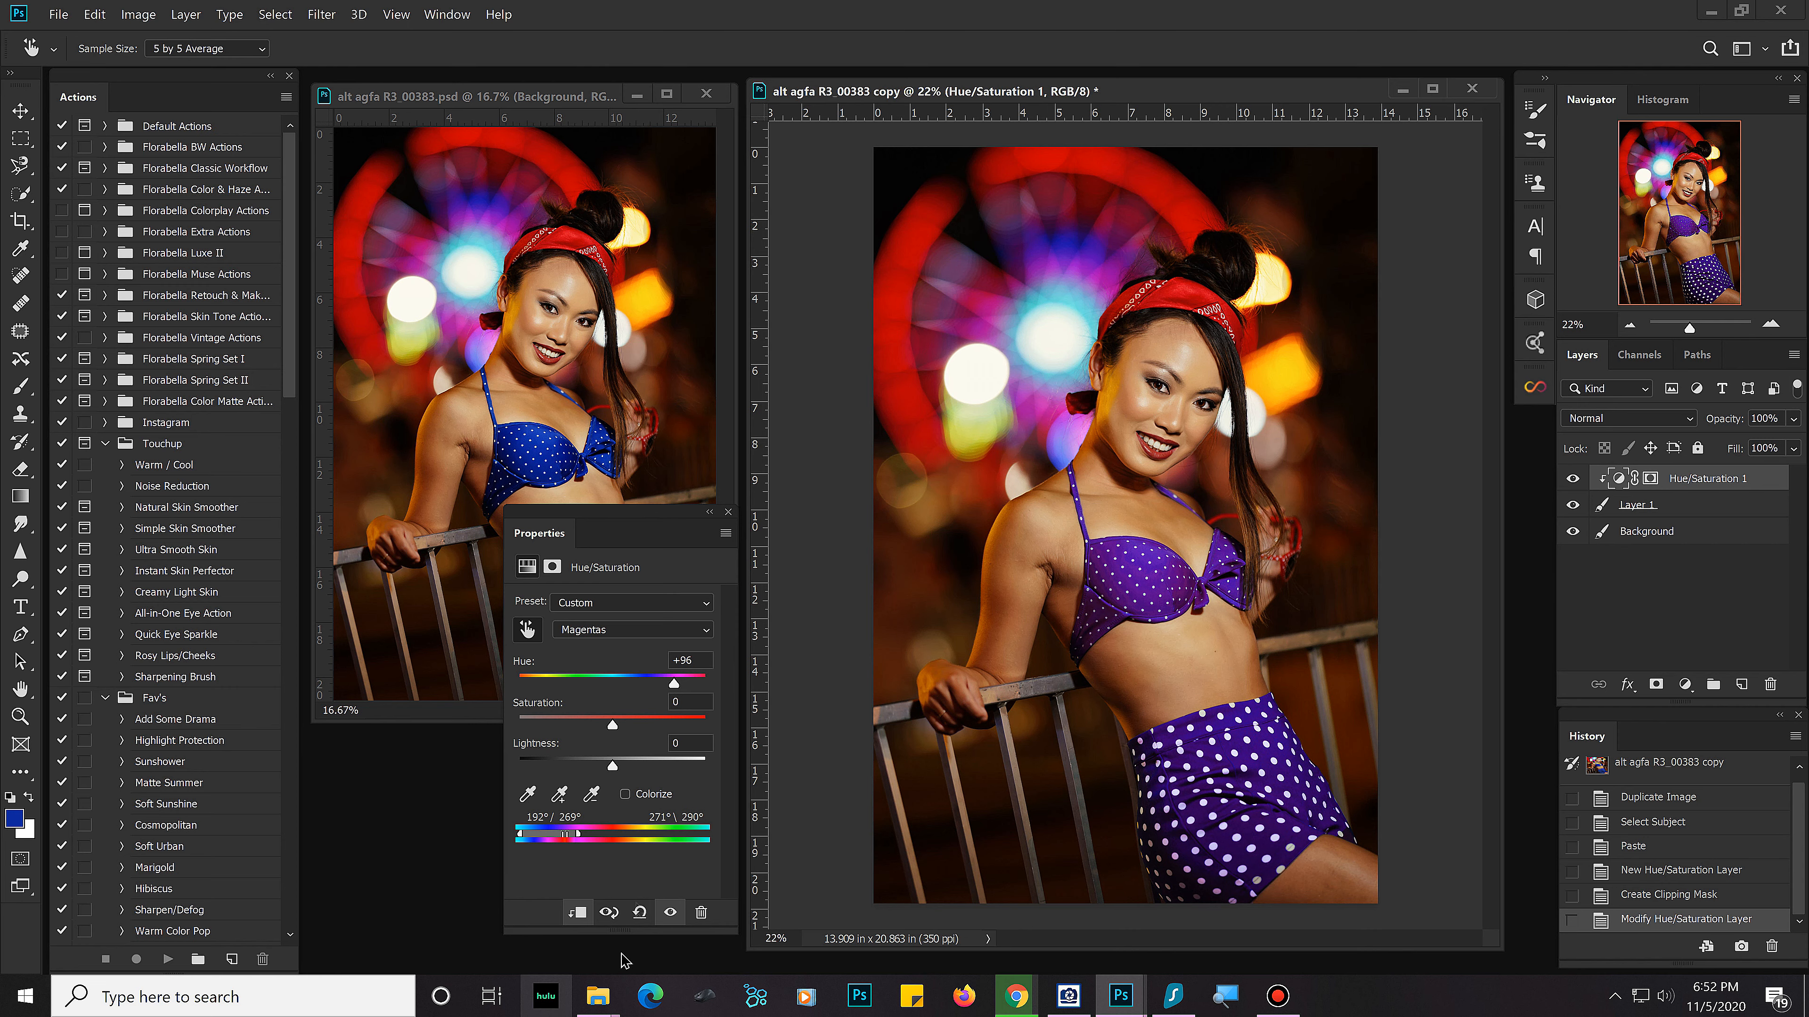
Step: Set the hue of the targeted color range to +177 and close the Hue/Saturation properties
left_click_drag(674, 685, 708, 700)
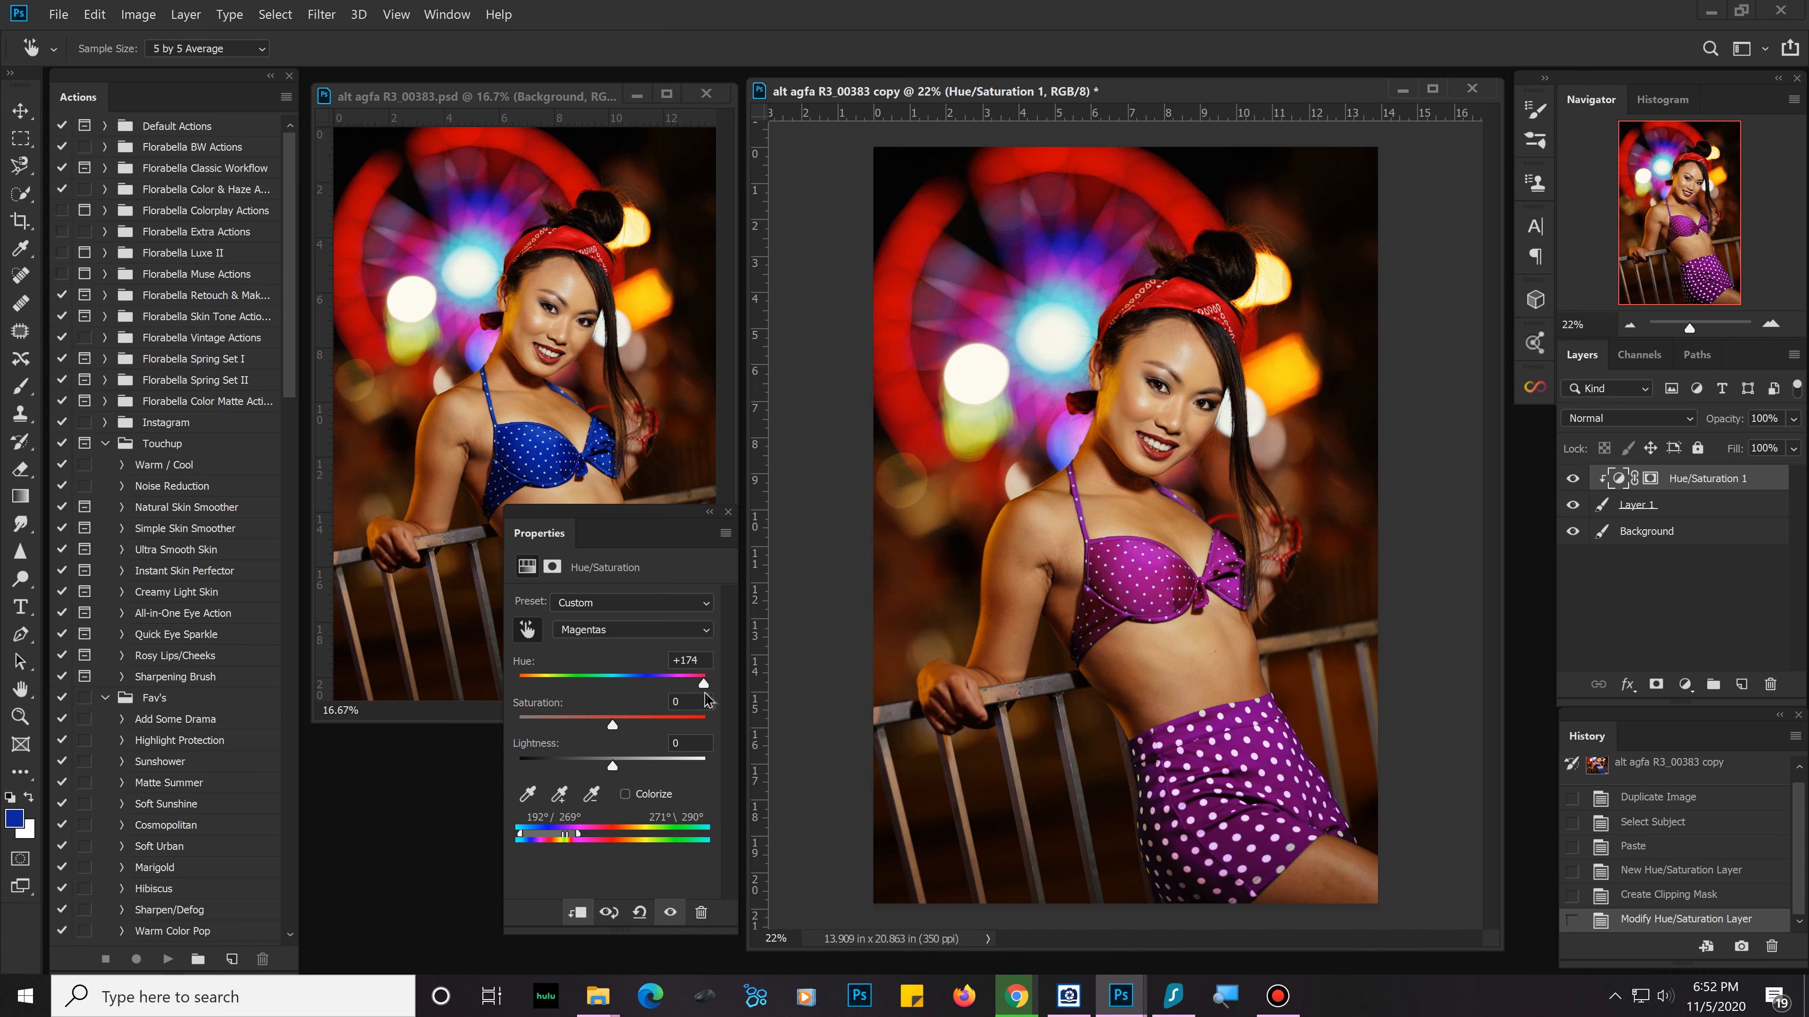
left_click(727, 512)
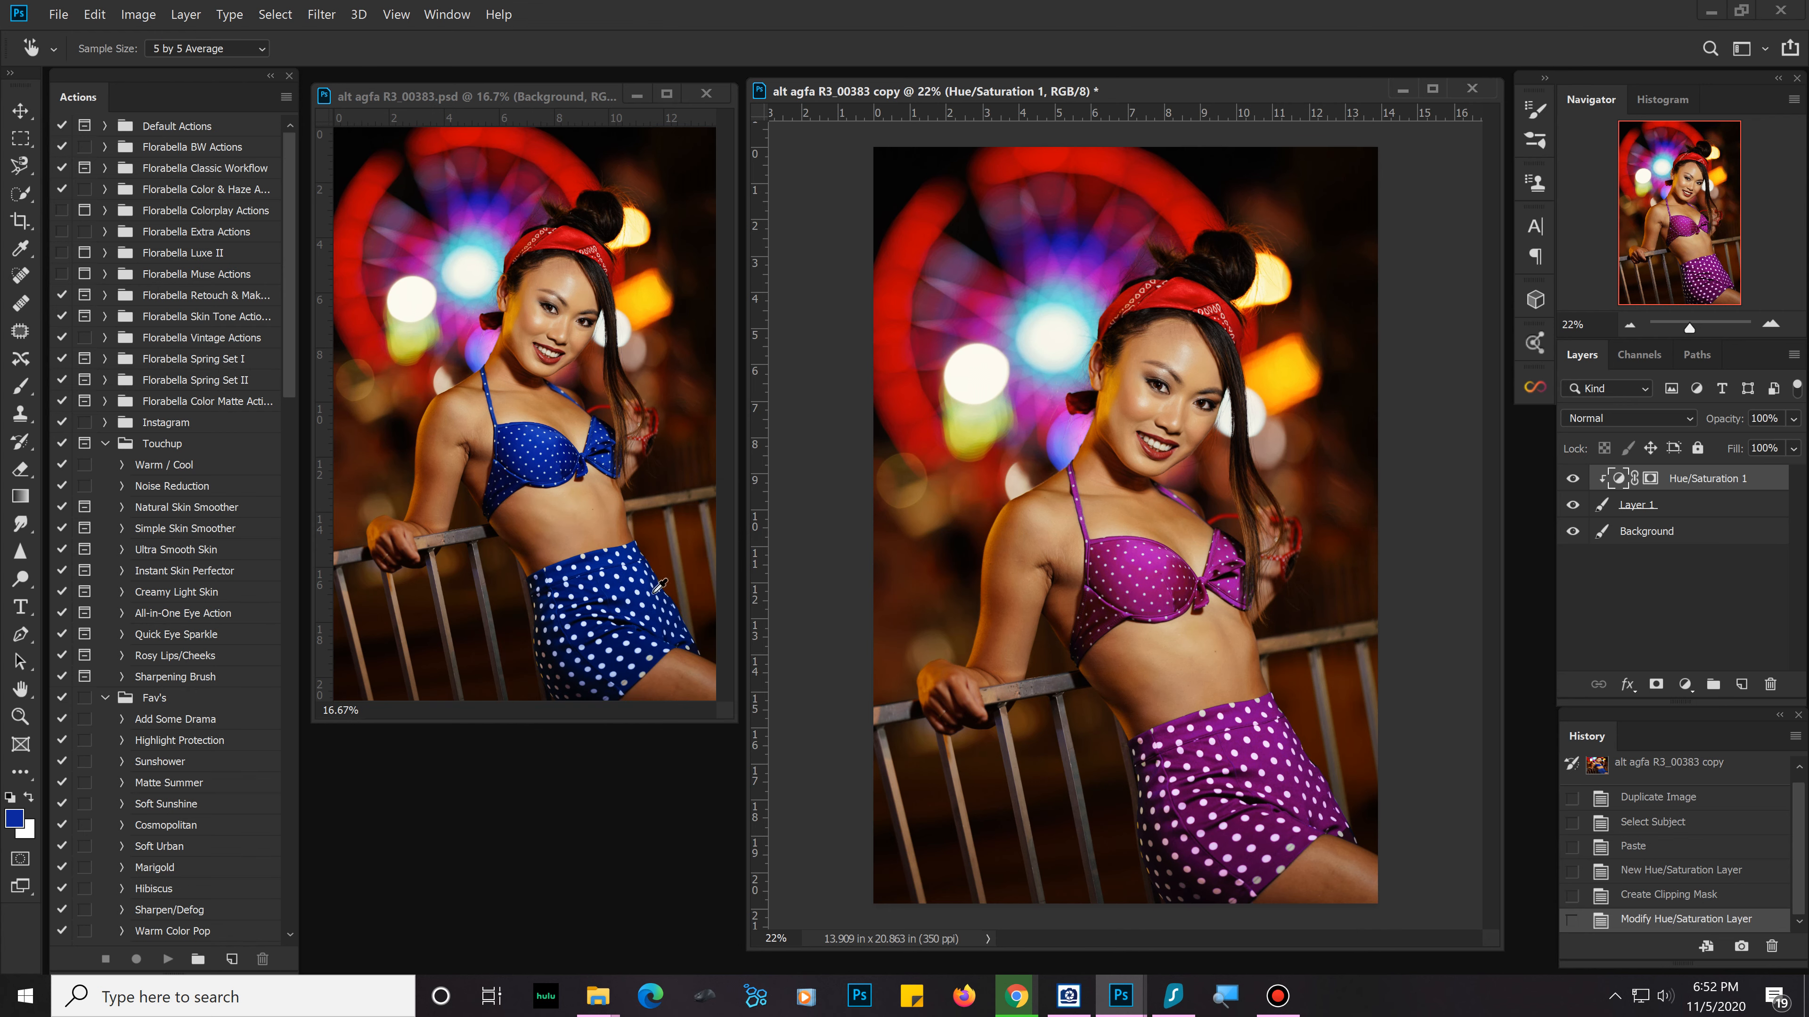
Step: Compare the outfit's original and changed colors by repeatedly undoing and redoing the edit
scroll(1702, 873, "up", 1)
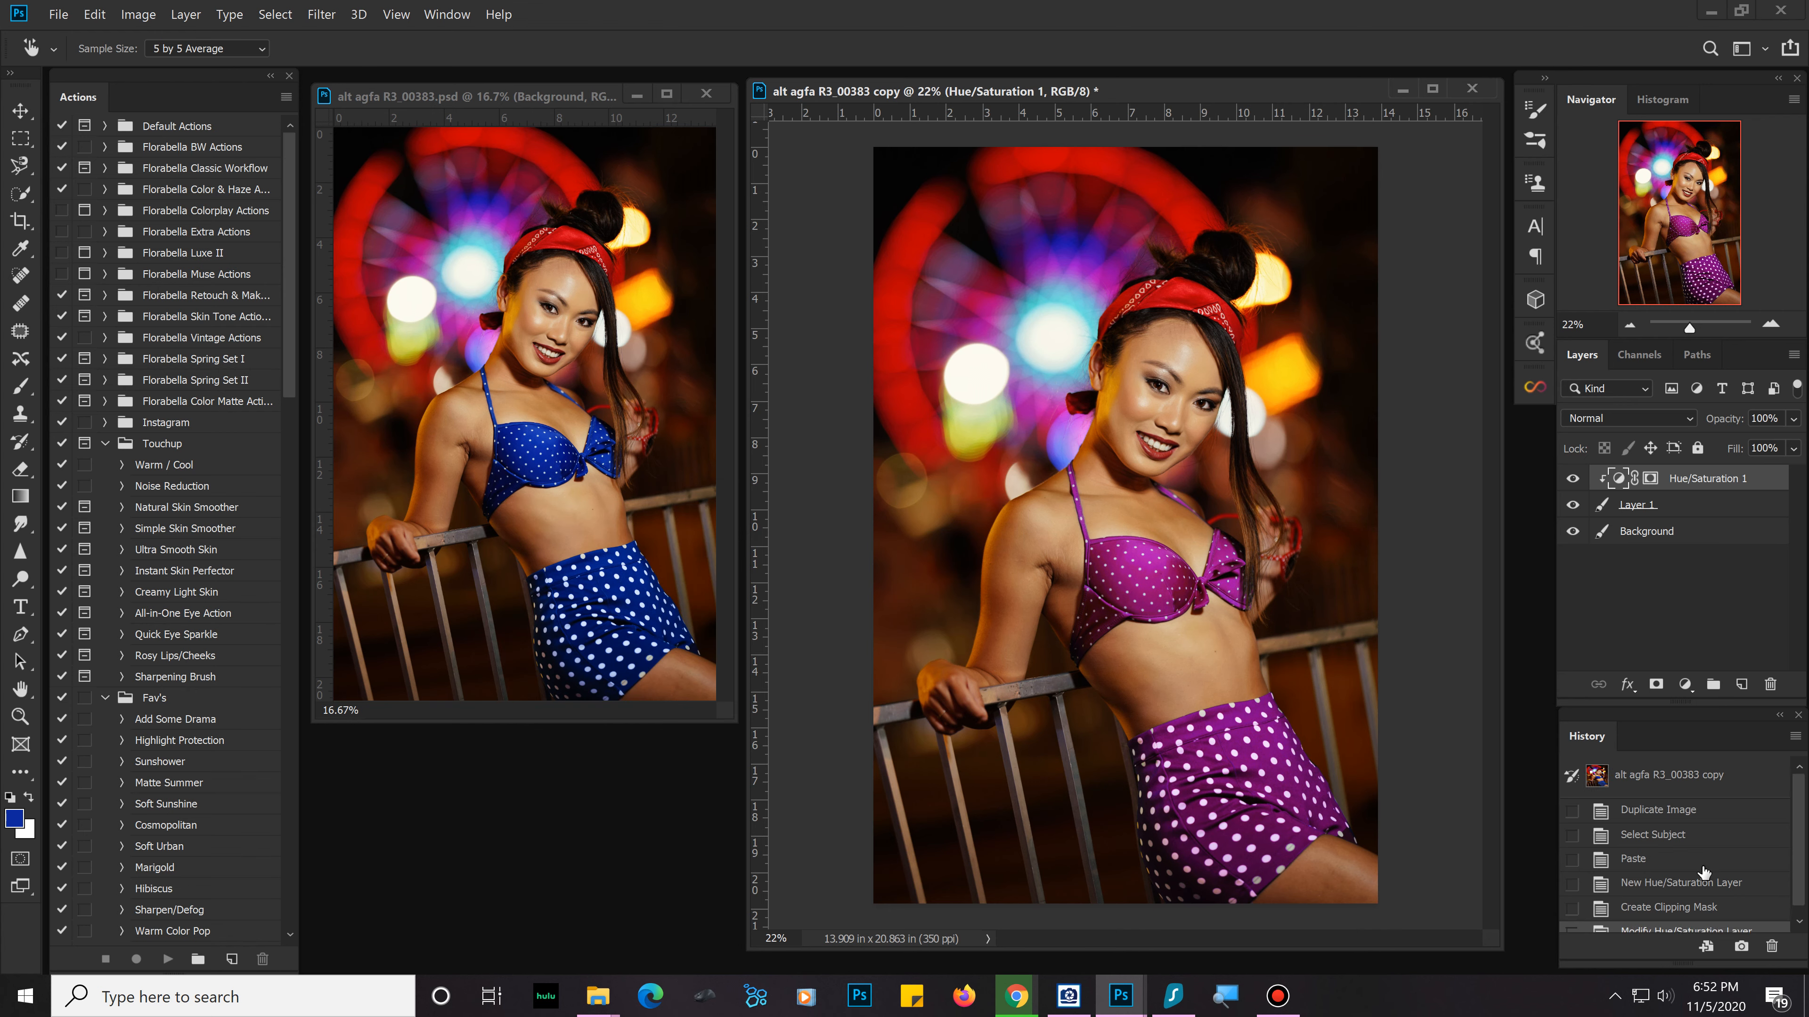
left_click(1709, 777)
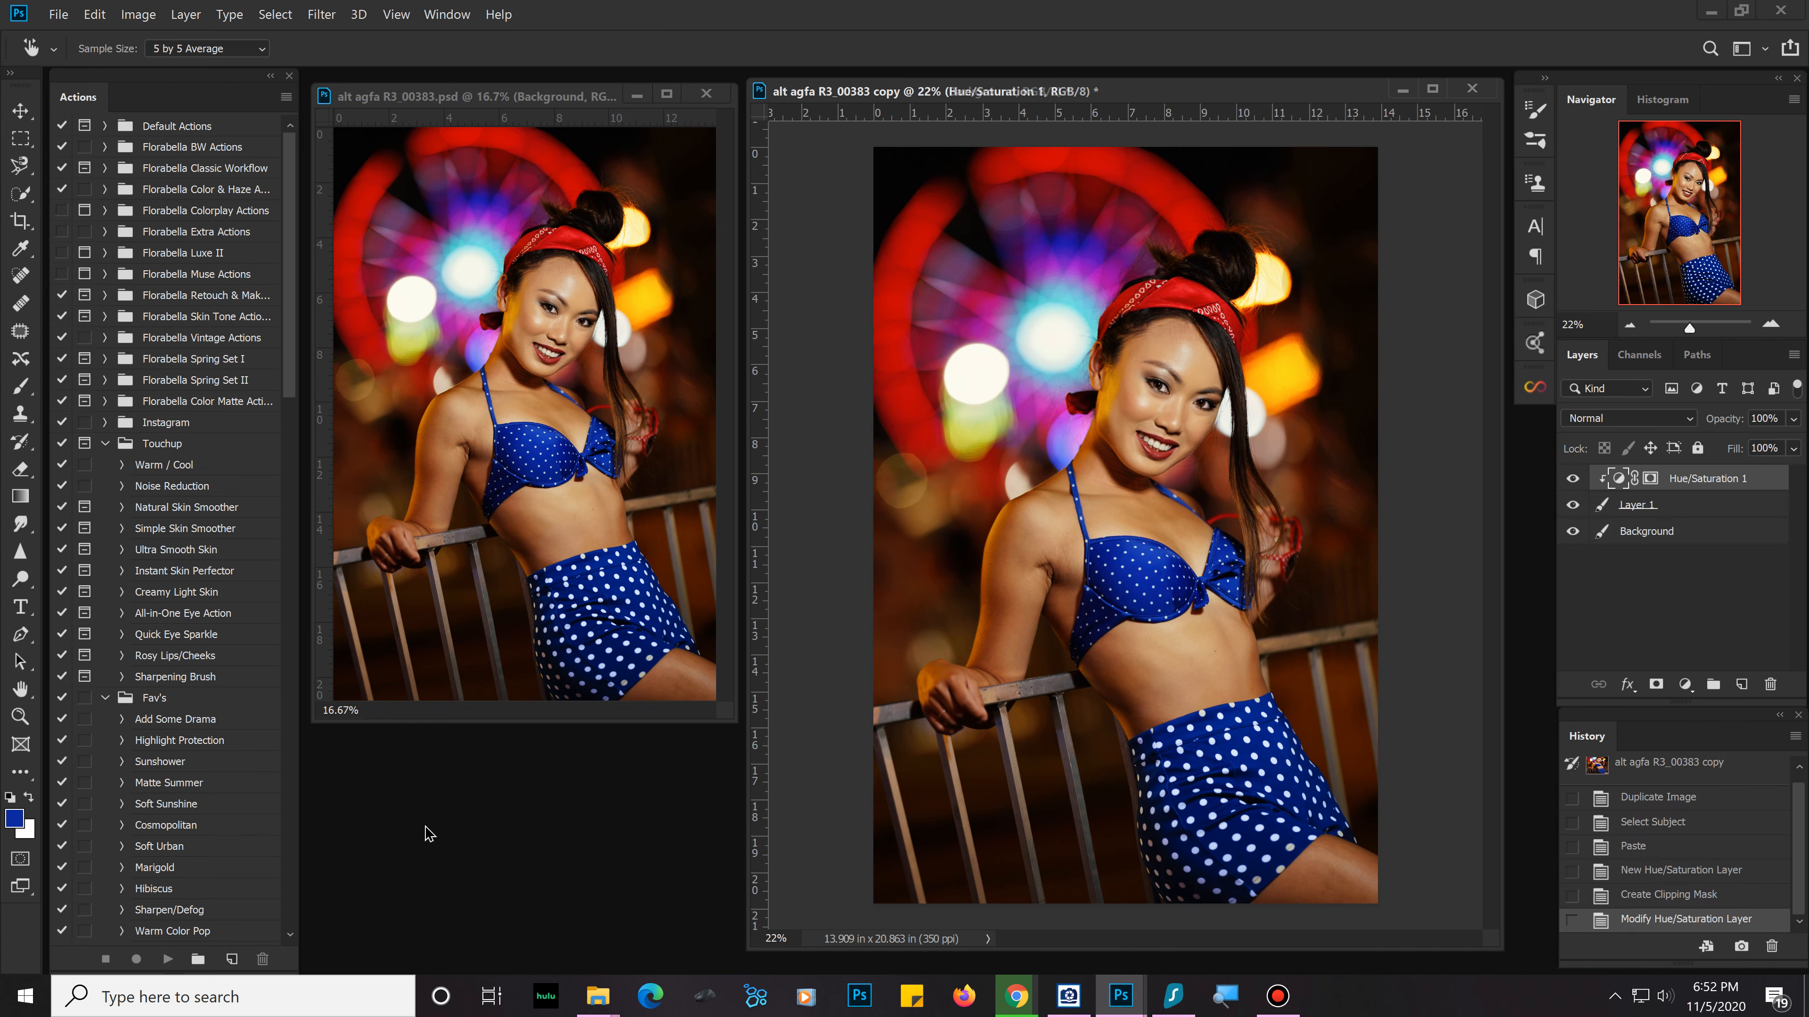
key("ctrl+z")
key("ctrl+z")
key("ctrl+z")
key("ctrl+z")
key("ctrl+z")
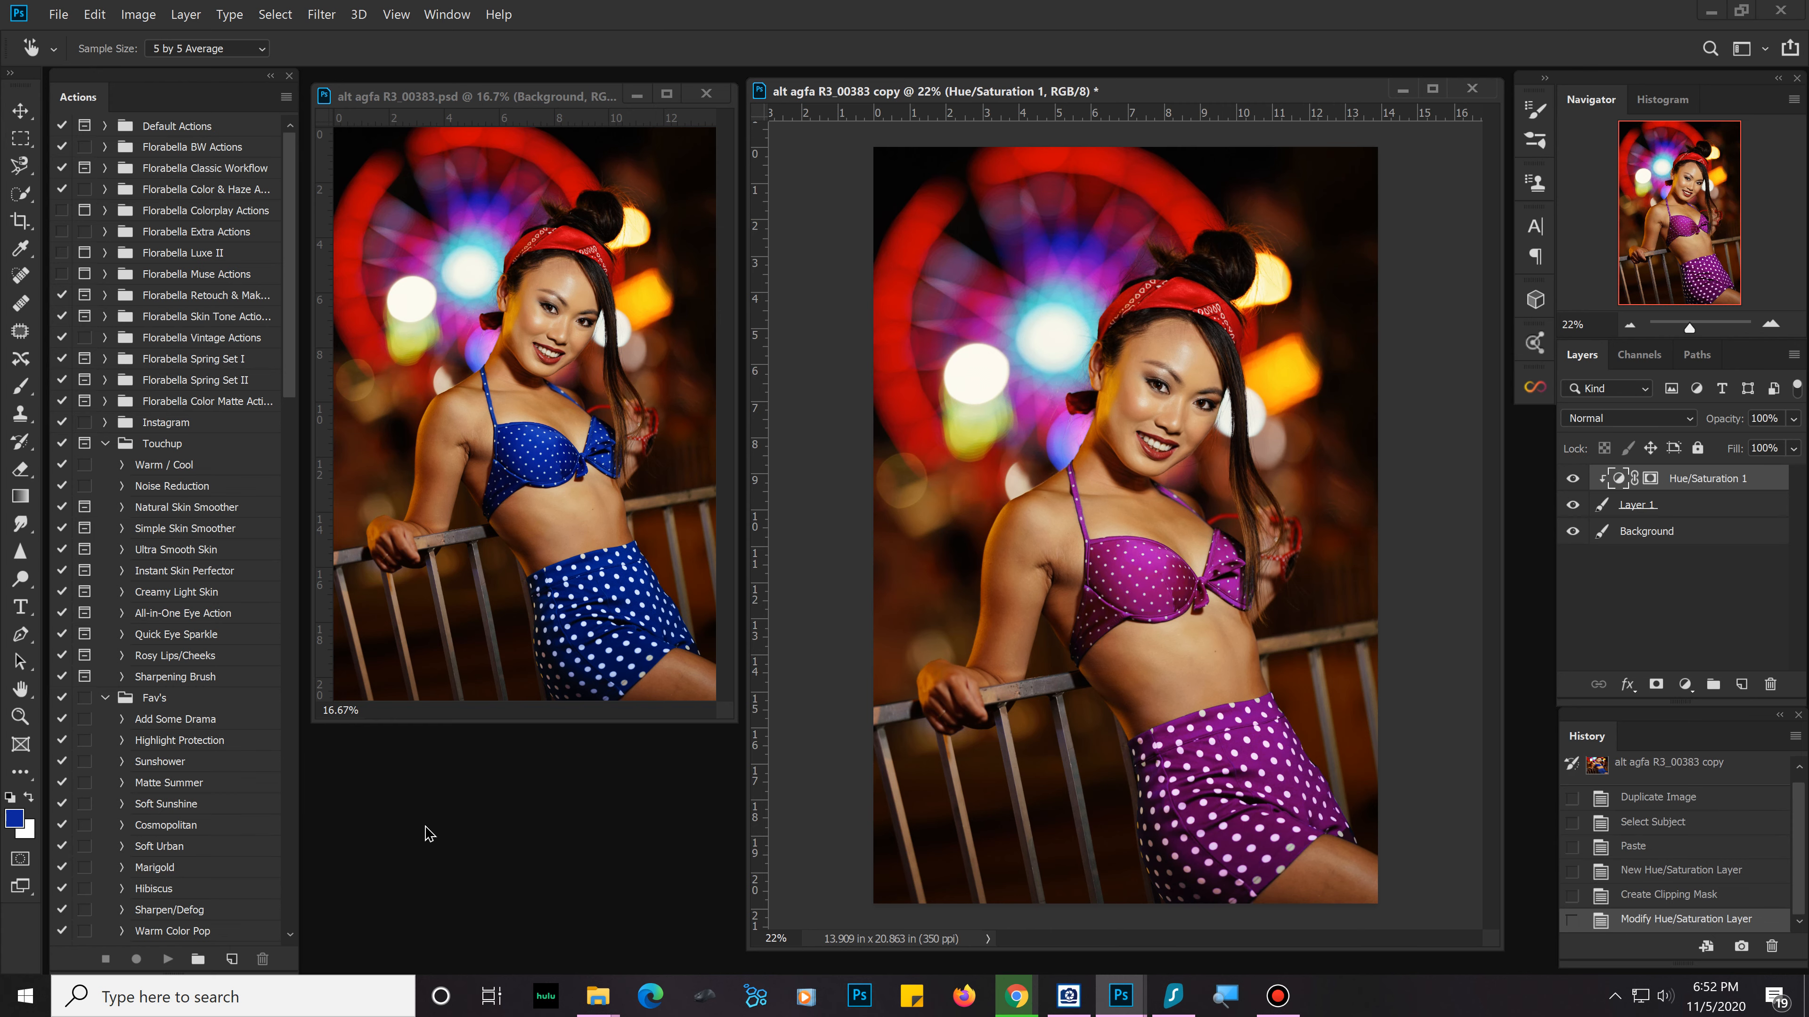
key("ctrl+z")
key("ctrl+z")
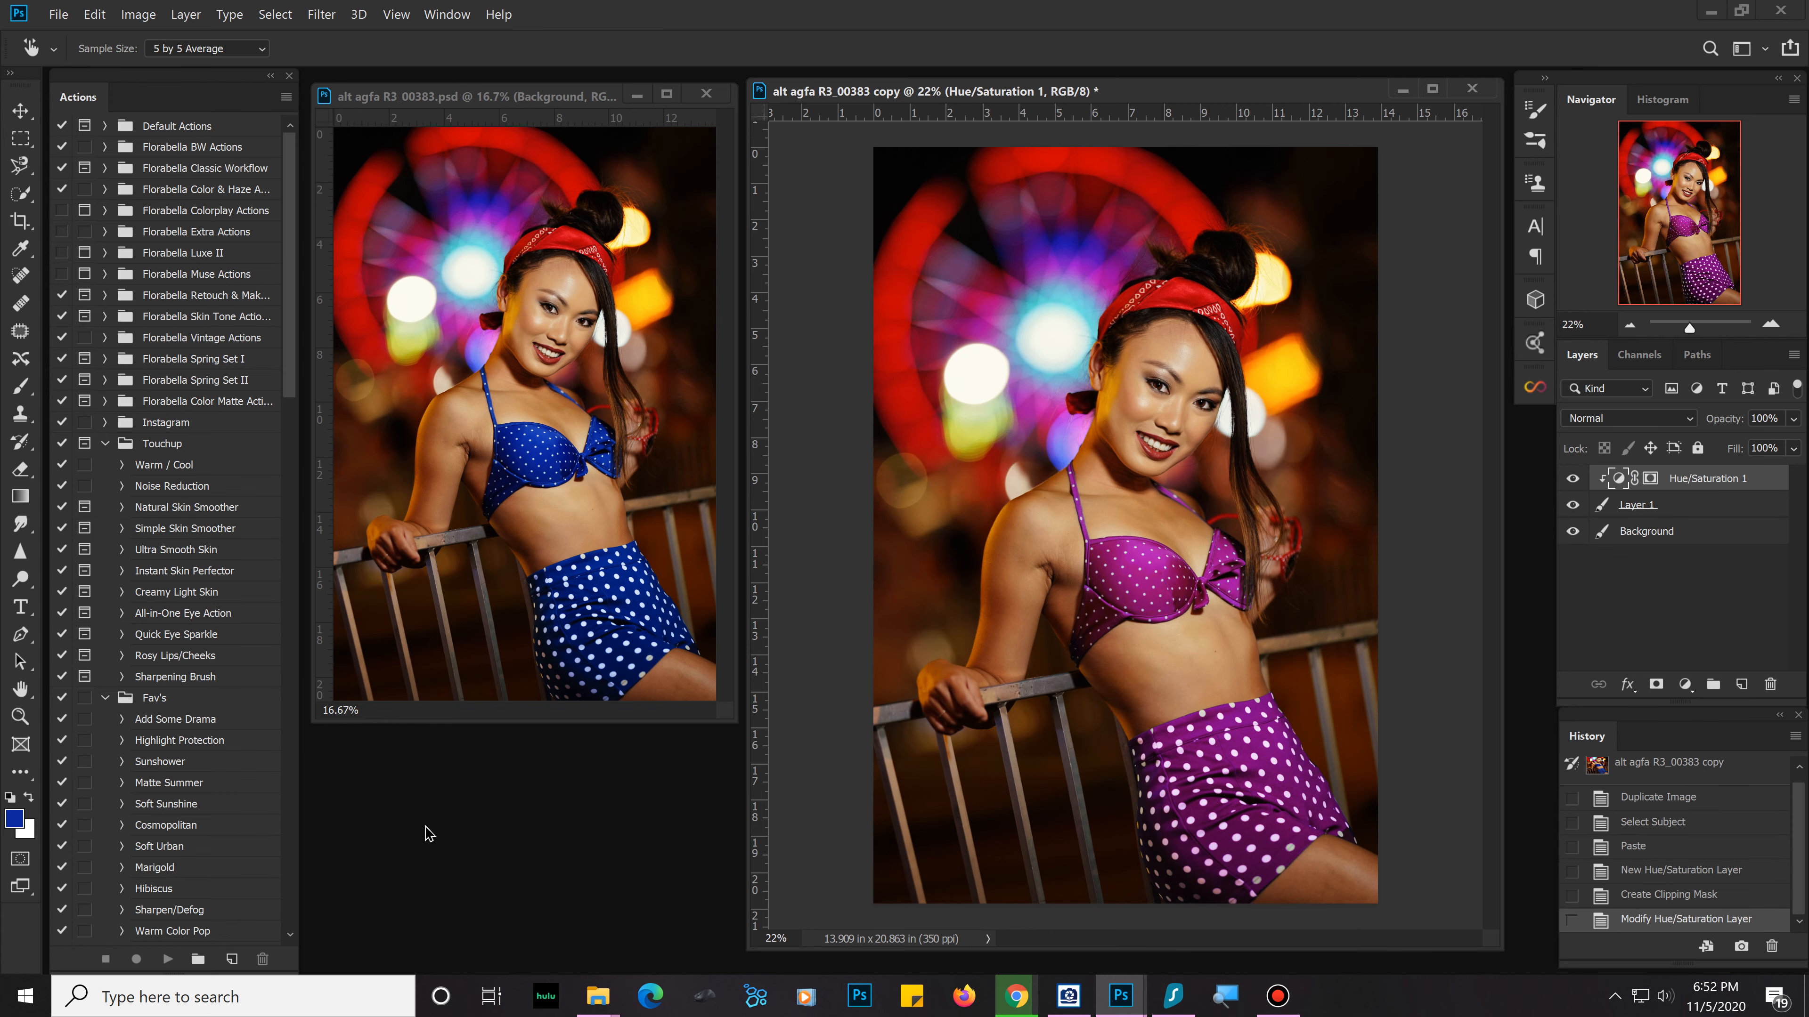